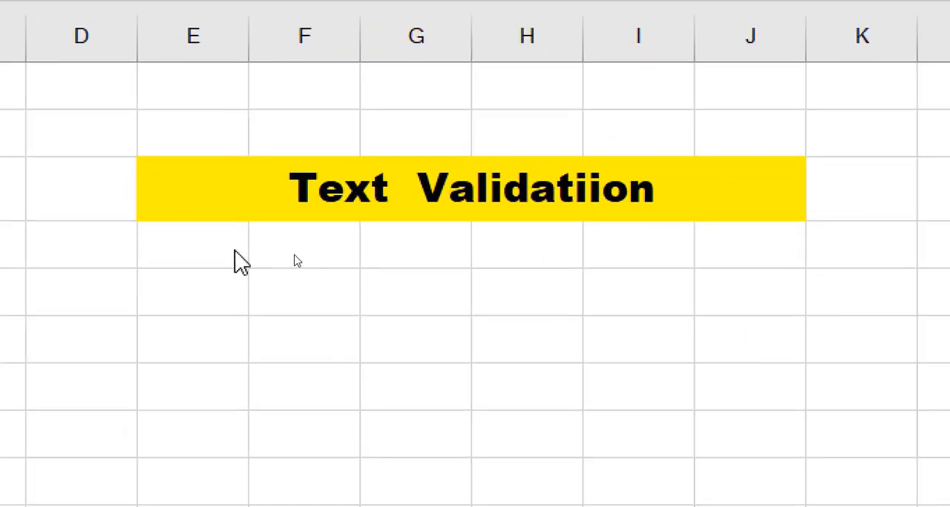
{"action": "left_click", "coordinate": [305, 215]}
{"action": "double_click", "coordinate": [193, 245]}
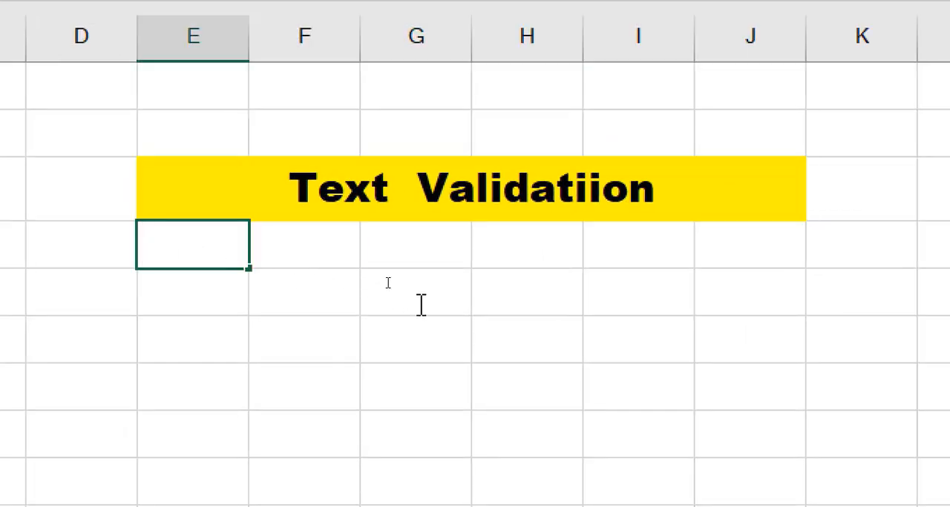
{"action": "left_click", "coordinate": [401, 308]}
{"action": "left_click_drag", "start_coordinate": [183, 257], "coordinate": [753, 482]}
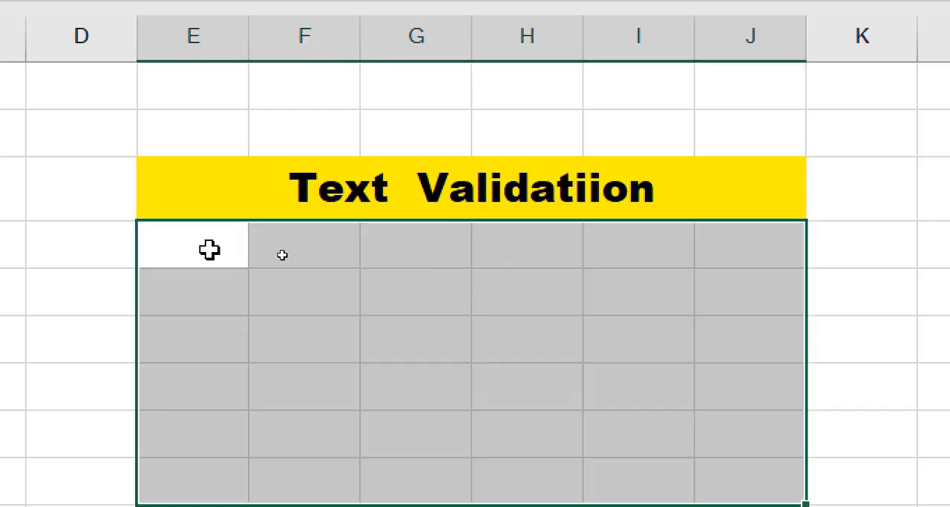
{"action": "left_click", "coordinate": [209, 250]}
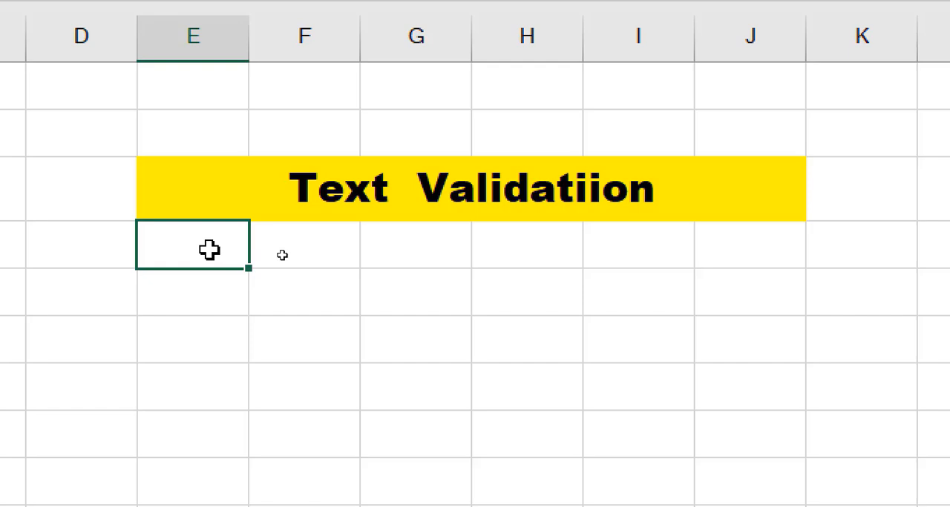
{"action": "left_click", "coordinate": [489, 297]}
{"action": "left_click_drag", "start_coordinate": [198, 255], "coordinate": [701, 424]}
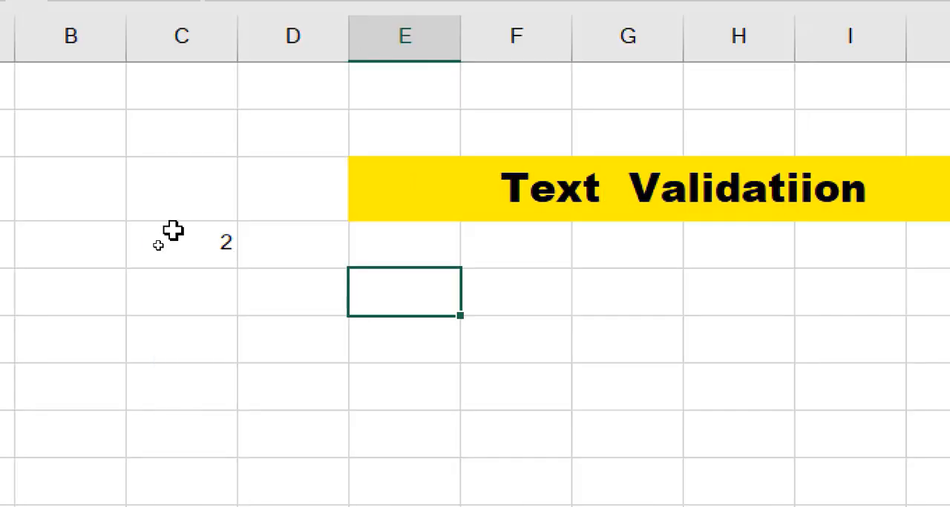
- Enter the length limits 2 in cell C4 and 5 in cell D4
{"action": "left_click", "coordinate": [173, 231]}
{"action": "left_click", "coordinate": [285, 253]}
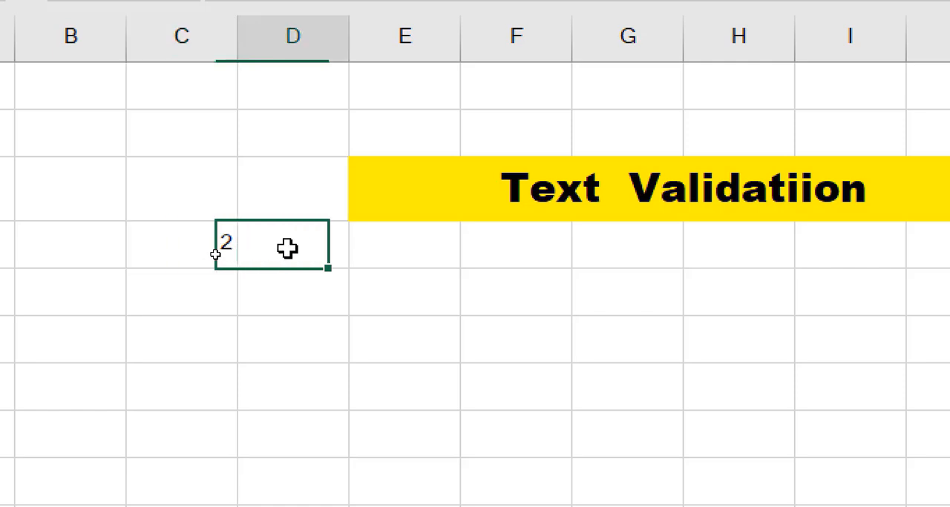
{"action": "type", "text": "5"}
{"action": "left_click", "coordinate": [462, 278]}
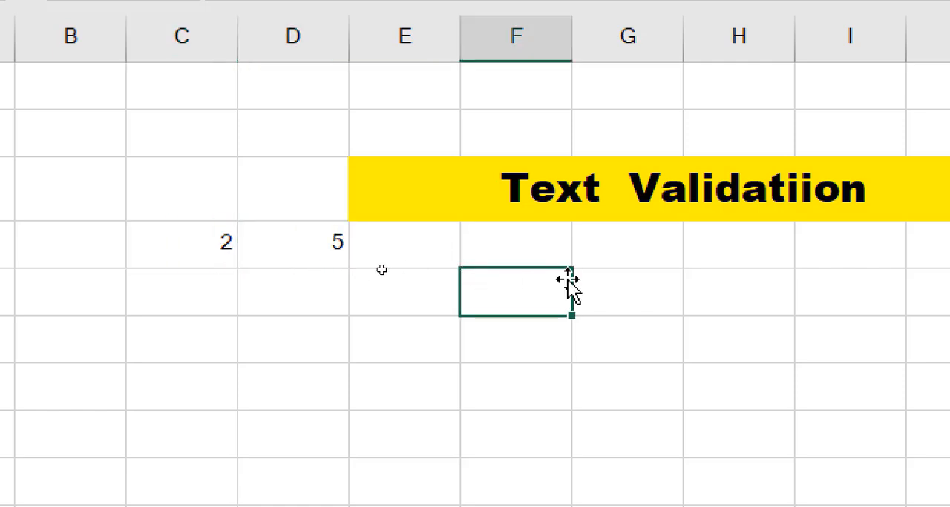
- Apply a data validation rule to cells E4:J8 that allows only text lengths between 2 and 5
{"action": "key", "text": "Left"}
{"action": "left_click_drag", "start_coordinate": [343, 292], "coordinate": [732, 435]}
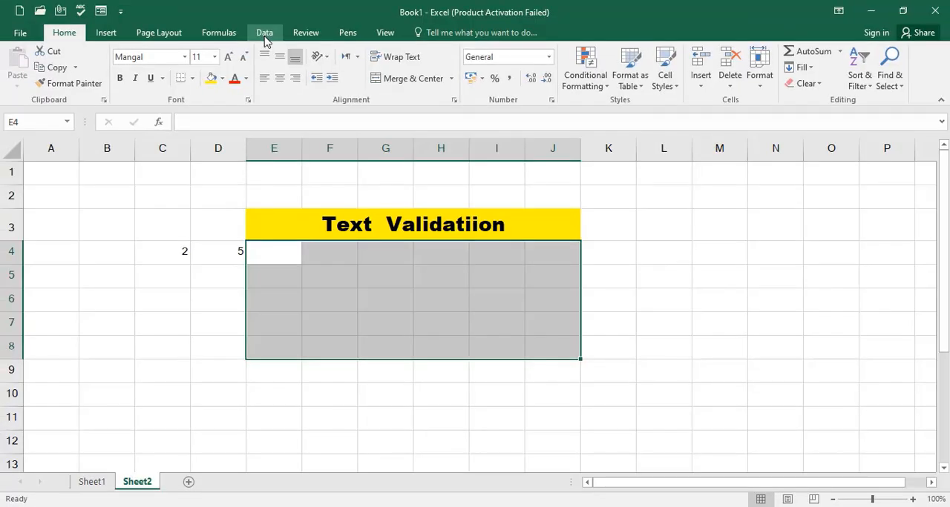
{"action": "left_click", "coordinate": [530, 74]}
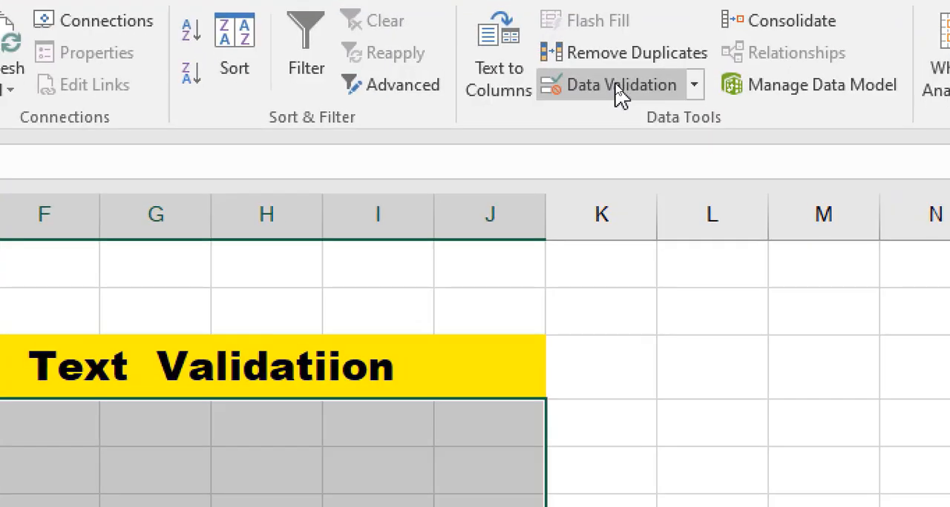
{"action": "left_click", "coordinate": [618, 89]}
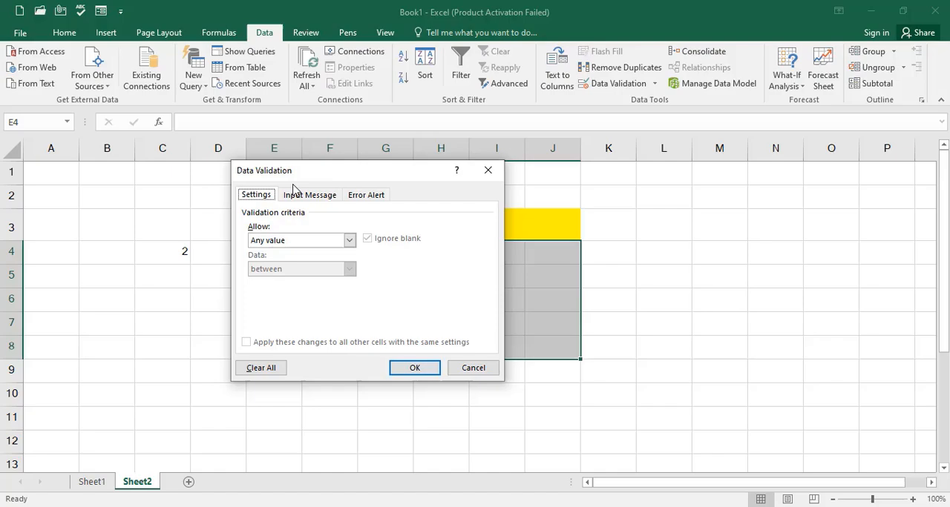
{"action": "left_click_drag", "start_coordinate": [219, 271], "coordinate": [455, 104]}
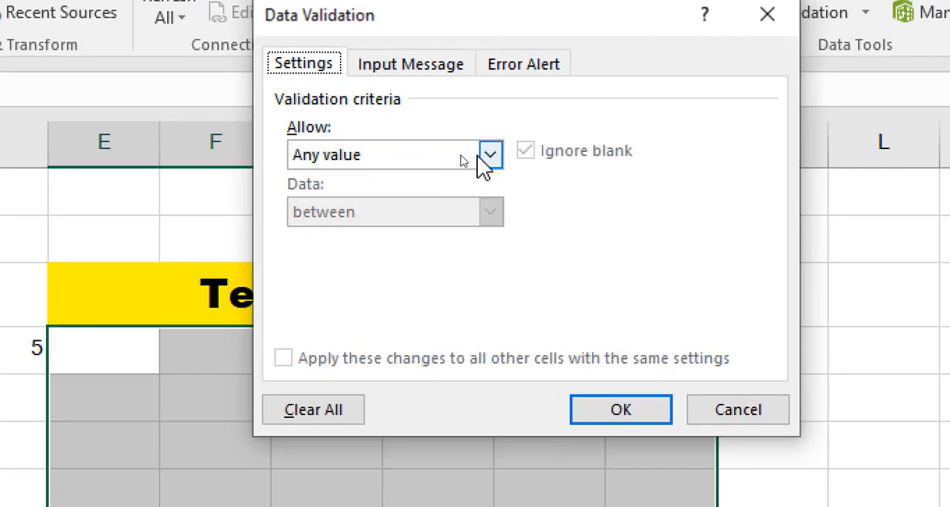
{"action": "left_click", "coordinate": [464, 157]}
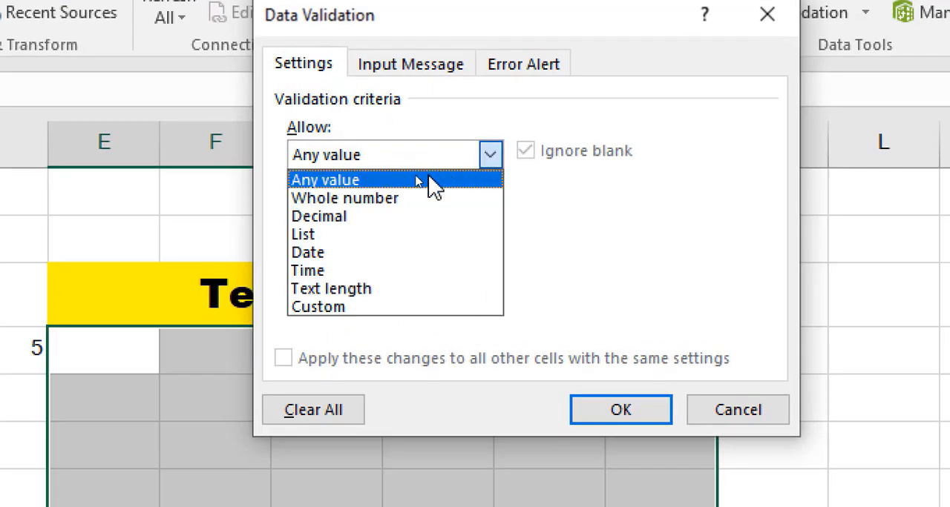
{"action": "left_click", "coordinate": [330, 290]}
{"action": "left_click", "coordinate": [338, 270]}
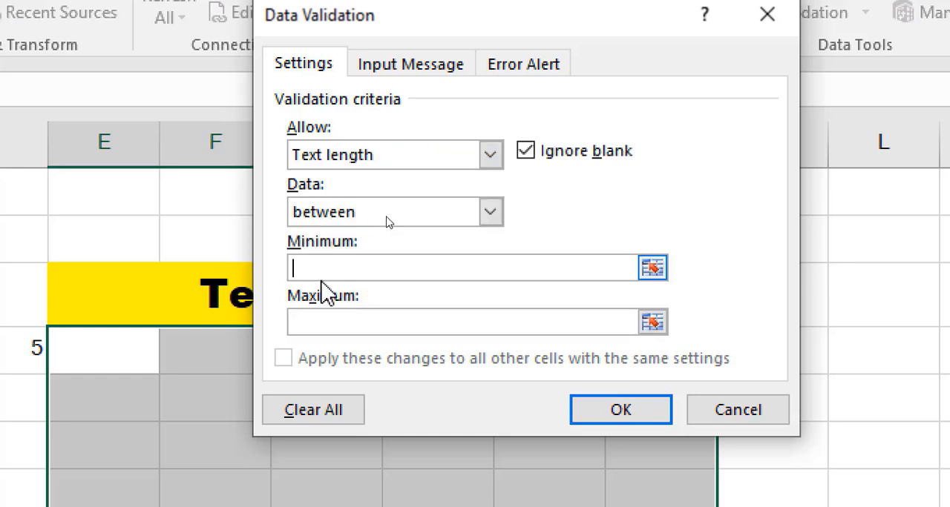
{"action": "type", "text": "2"}
{"action": "left_click", "coordinate": [327, 324]}
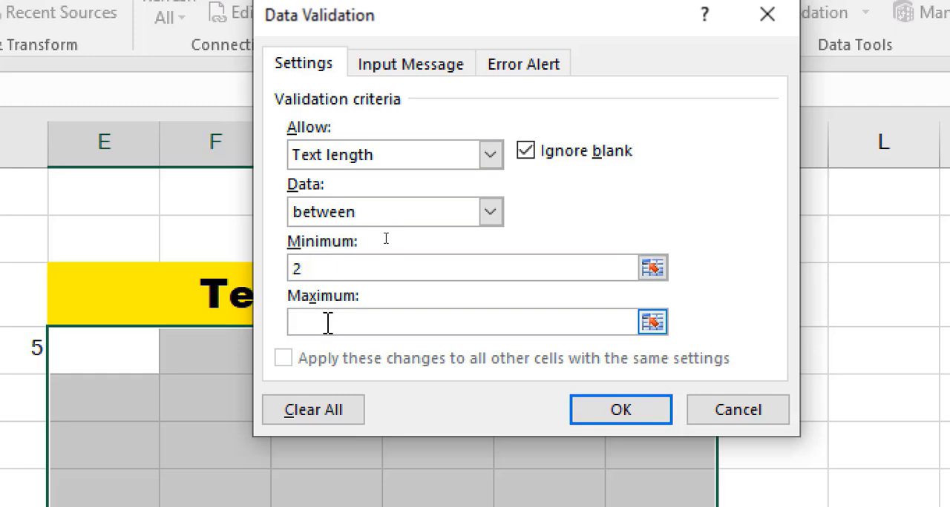
{"action": "type", "text": "5"}
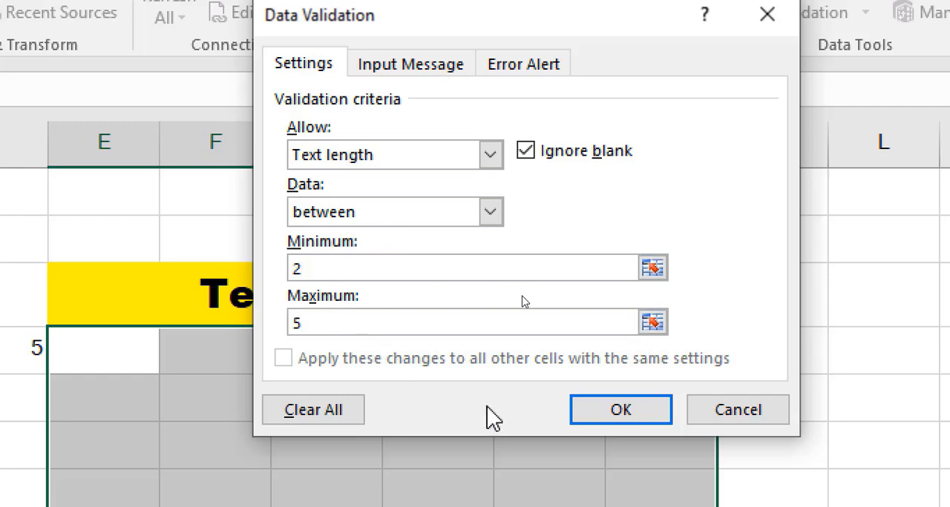
{"action": "left_click", "coordinate": [621, 420]}
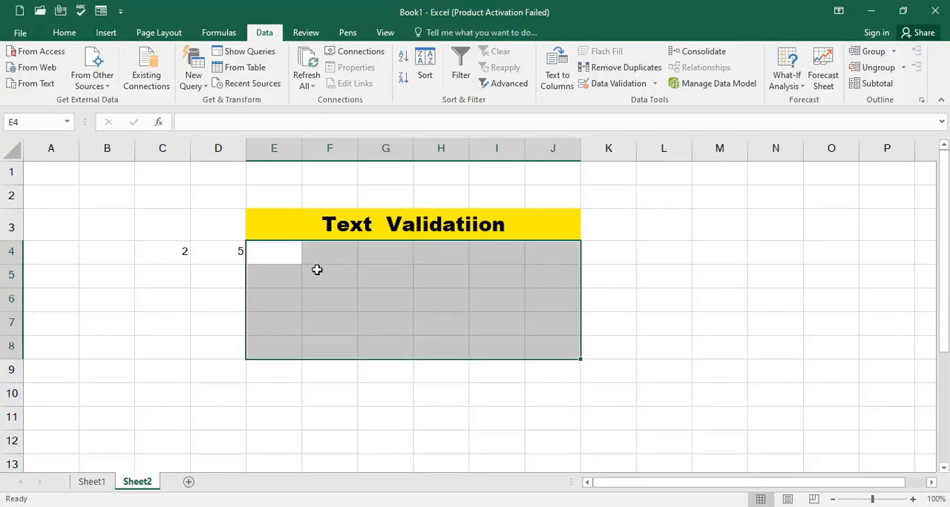
- Try to enter the single letter "a" in cell E4 to test the rule, and cancel the entry
{"action": "left_click", "coordinate": [291, 260]}
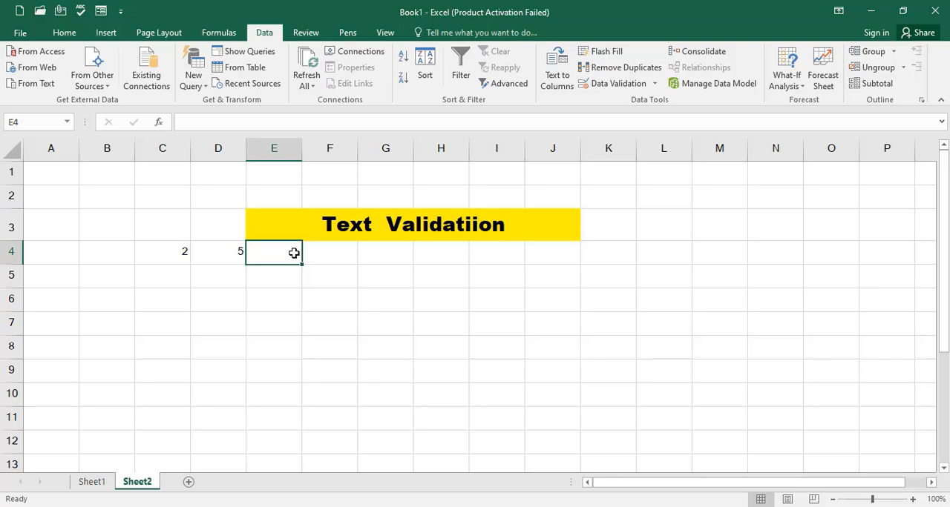
{"action": "type", "text": "a"}
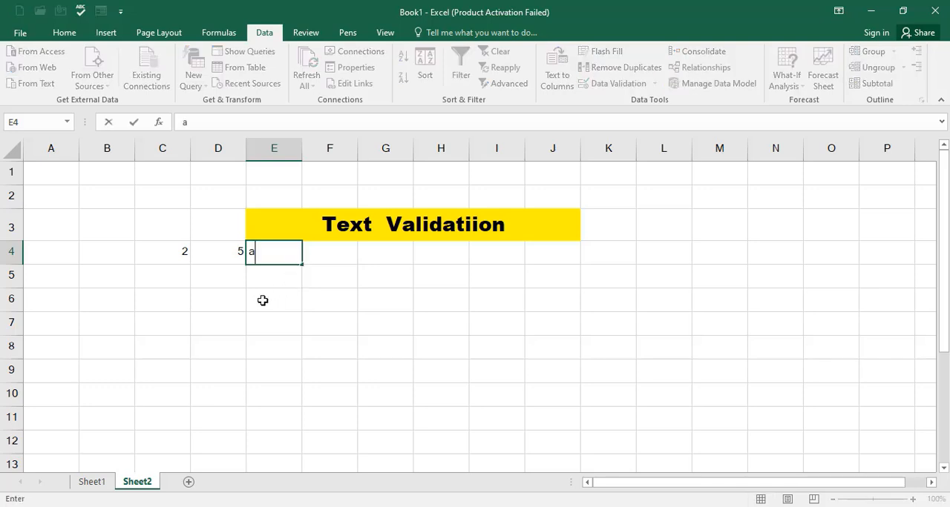
{"action": "key", "text": "Return"}
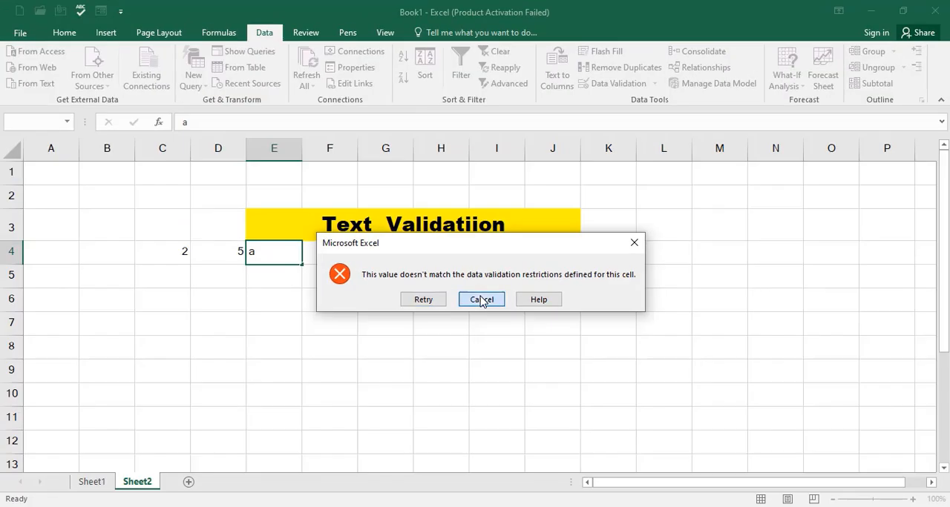
{"action": "left_click", "coordinate": [555, 320]}
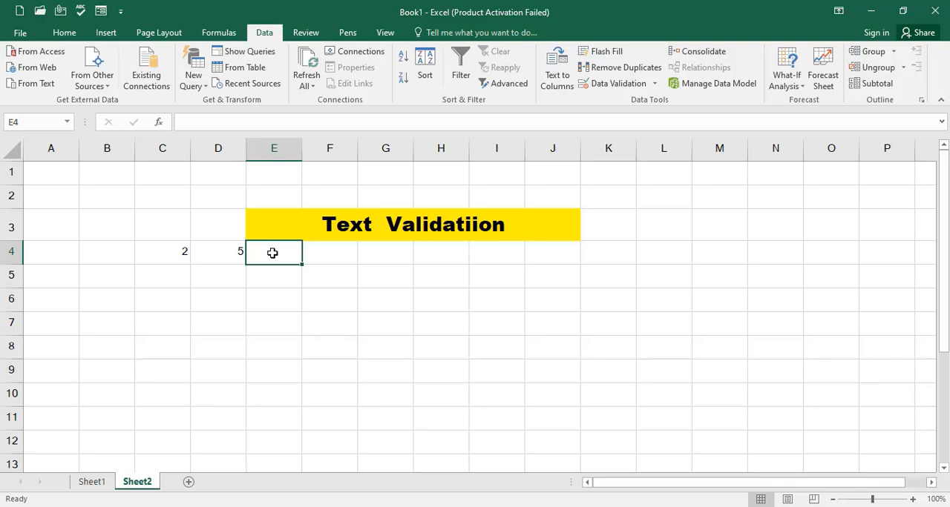
- Enter "as" in cell E4 and "well" in cell F4
{"action": "type", "text": "1"}
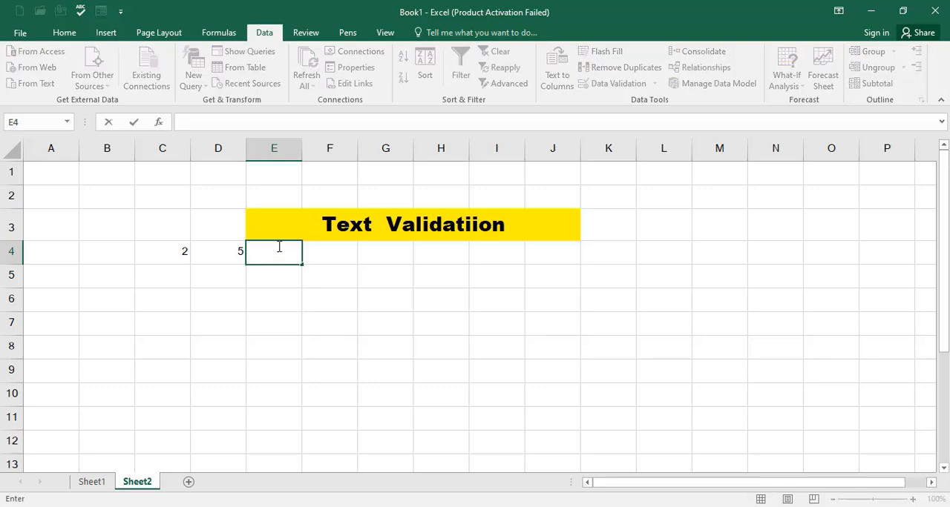
{"action": "left_click", "coordinate": [330, 268]}
{"action": "left_click", "coordinate": [328, 257]}
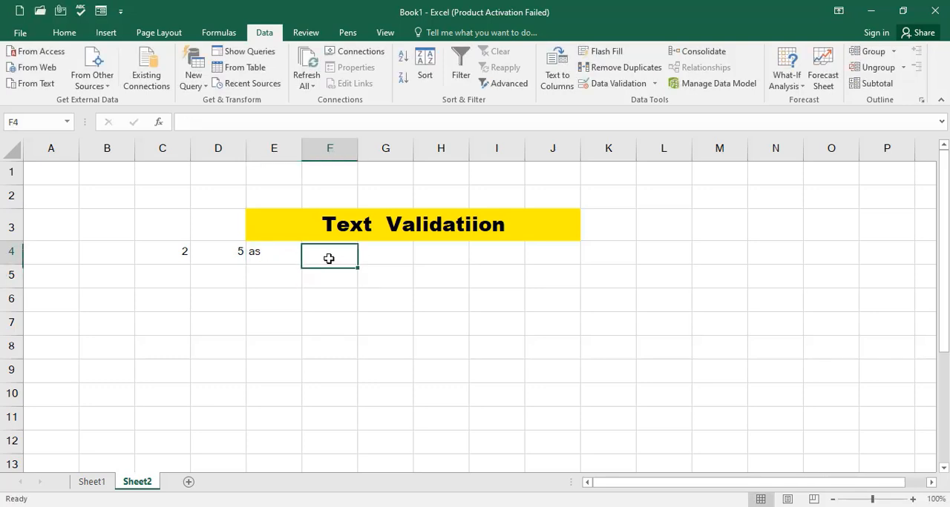
{"action": "type", "text": "well"}
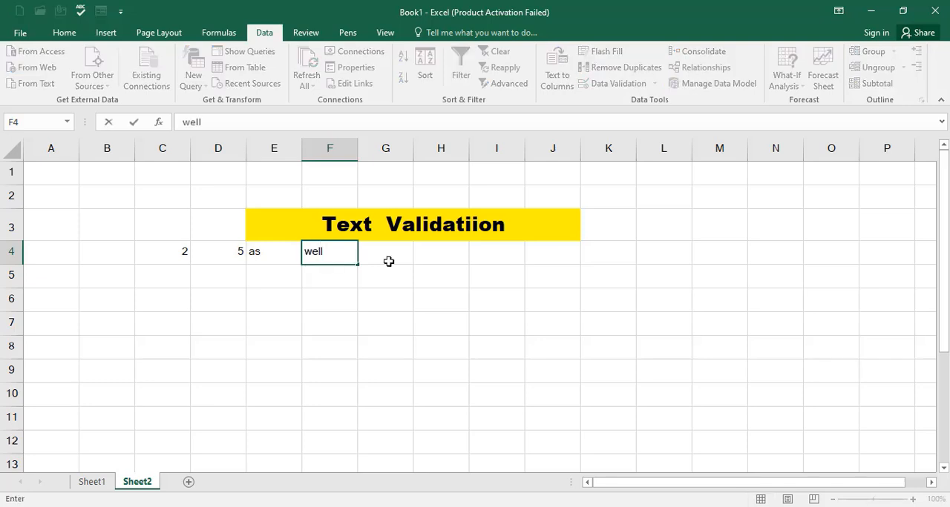
{"action": "left_click", "coordinate": [396, 252]}
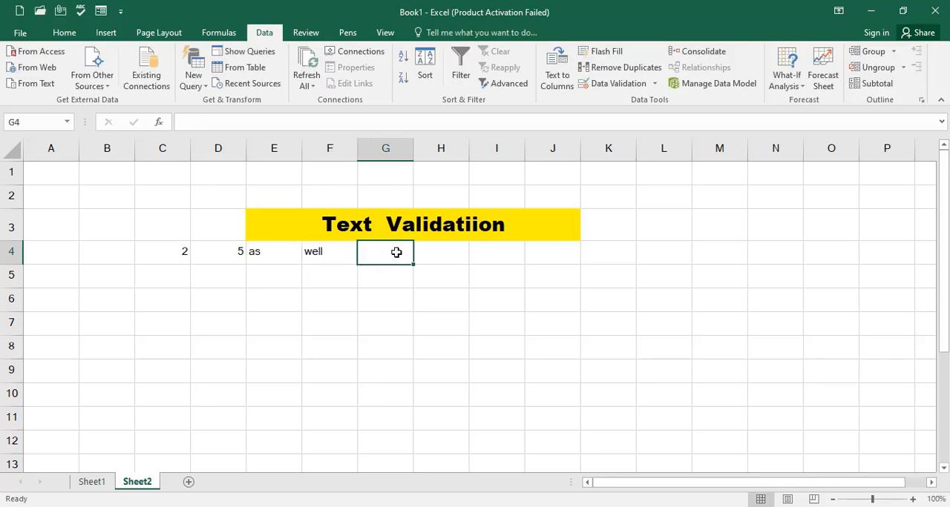
- Try to enter "welcome" in cell G4 and dismiss the validation alert
{"action": "type", "text": "welcome"}
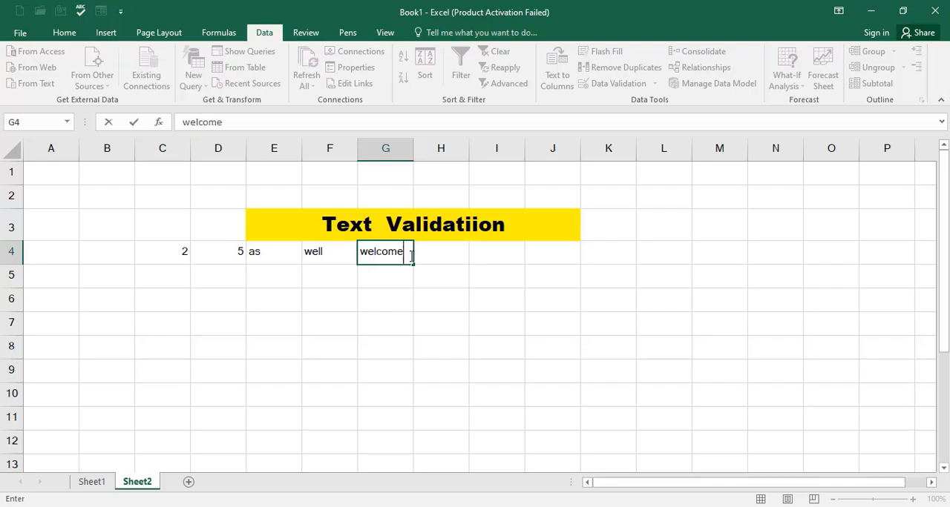
{"action": "left_click", "coordinate": [431, 295]}
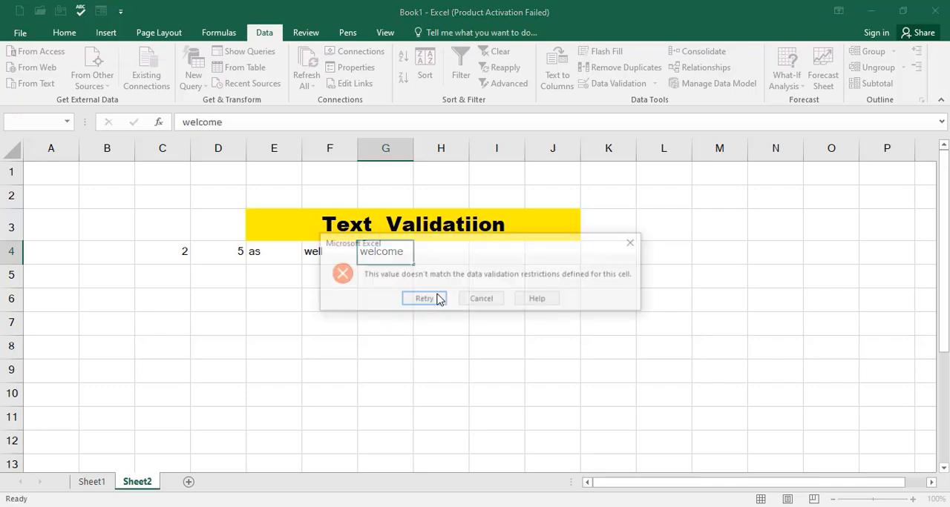
{"action": "left_click", "coordinate": [634, 244]}
- Enter the three-letter text "sdf" in cell G5
{"action": "left_click", "coordinate": [366, 274]}
{"action": "type", "text": "sdf"}
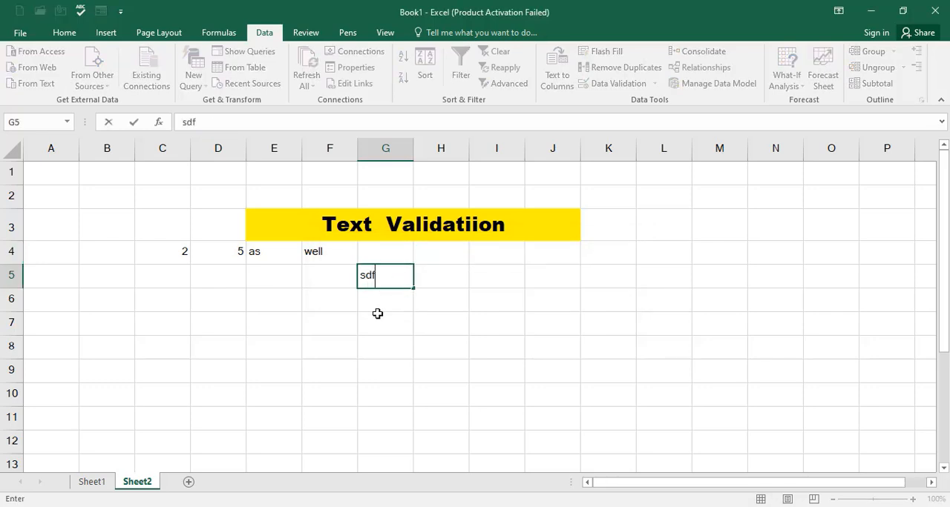
{"action": "left_click", "coordinate": [358, 323]}
- Try to enter "fdsfds" in cell F7 and choose to retry the entry
{"action": "left_click", "coordinate": [356, 323]}
{"action": "type", "text": "fdsfds"}
{"action": "key", "text": "Return"}
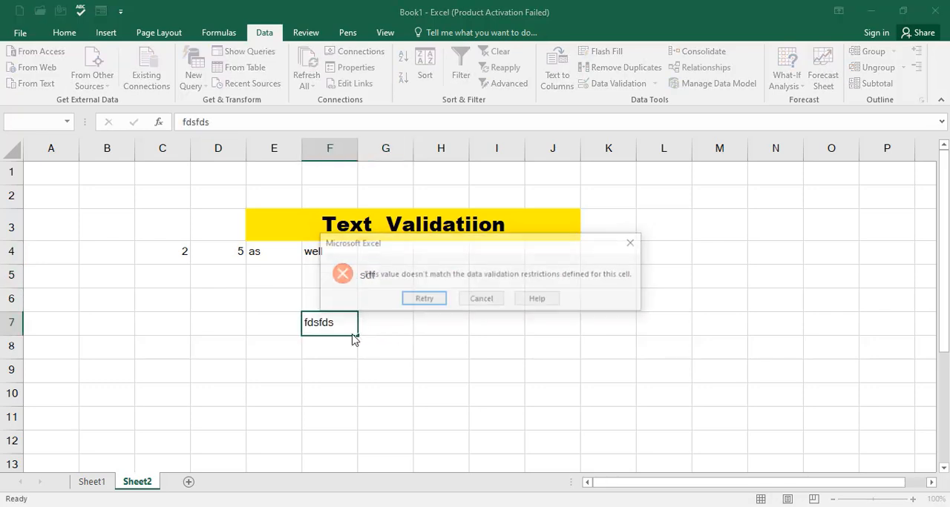
{"action": "left_click", "coordinate": [424, 300]}
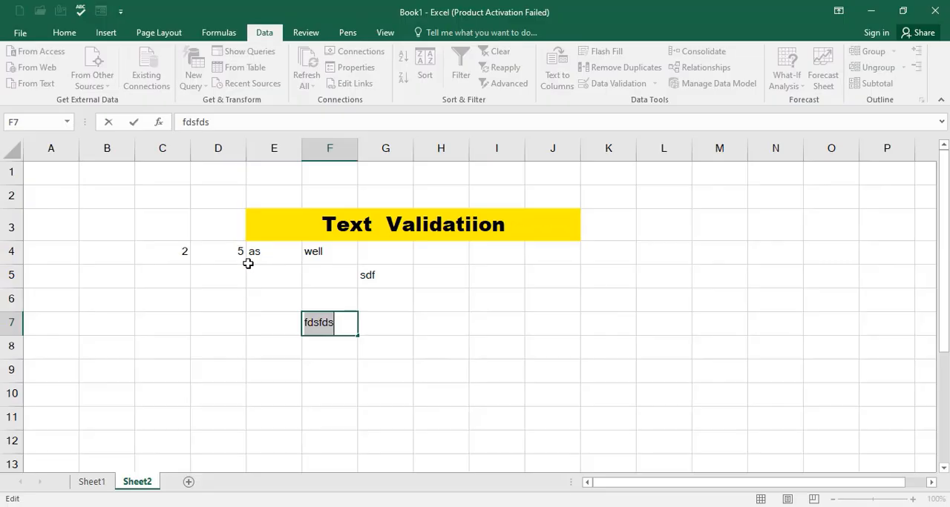
- Switch to Sheet1 and enter the shortcut note "shift +f3" in cell G5, beside the Insert Function label
{"action": "left_click", "coordinate": [92, 482]}
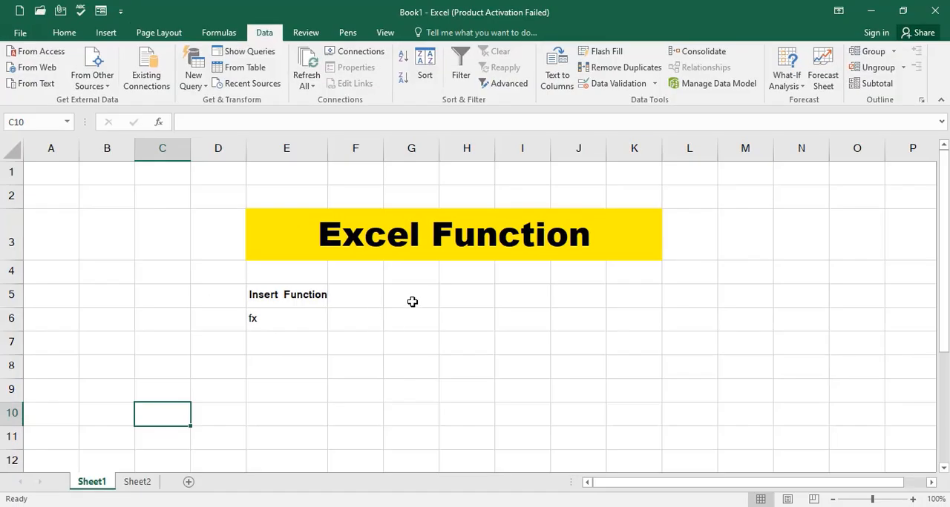
{"action": "left_click", "coordinate": [404, 333]}
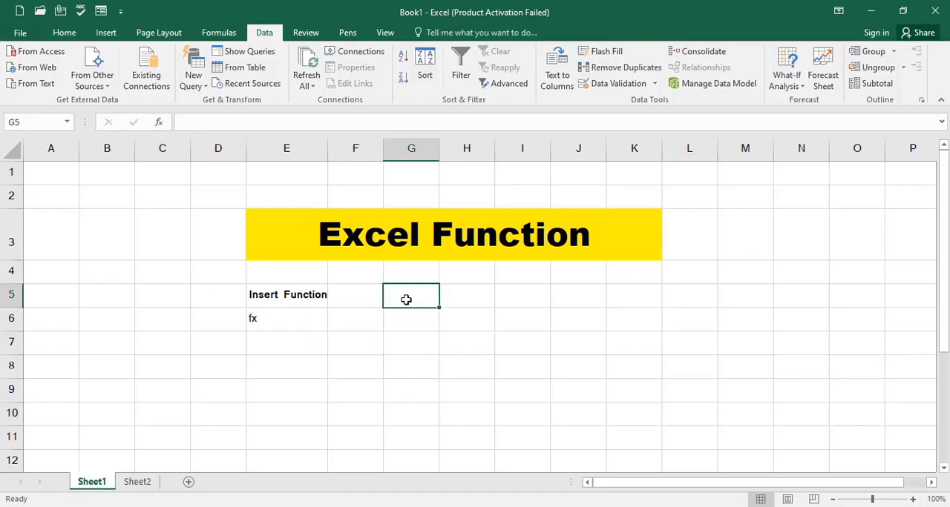
{"action": "type", "text": "shift +f3"}
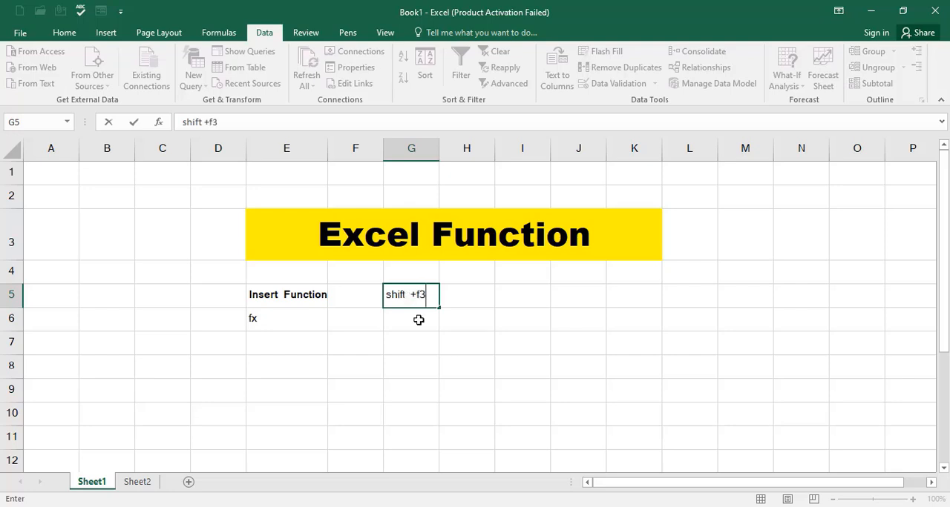
{"action": "left_click", "coordinate": [442, 335]}
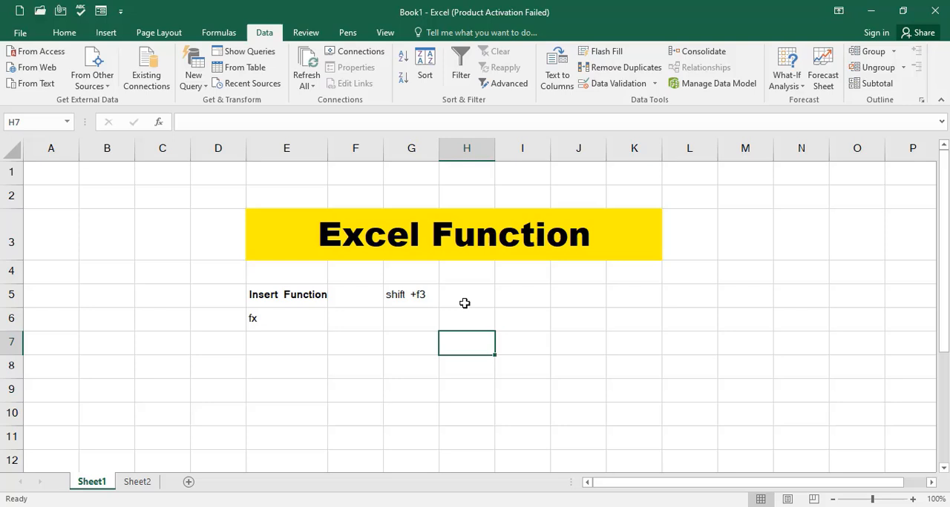
- Open the Insert Function dialog for cell I6, search for "sum" and choose the SUM function
{"action": "left_click", "coordinate": [481, 317]}
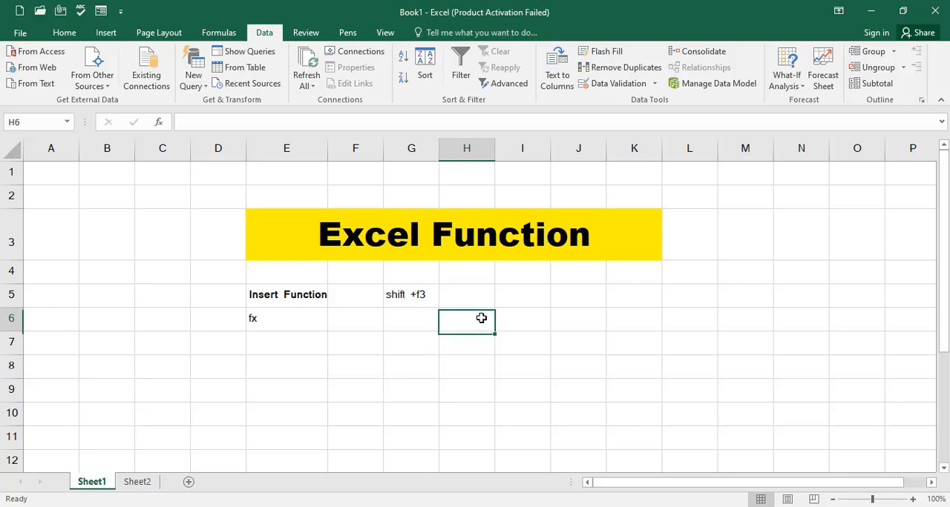
{"action": "left_click", "coordinate": [525, 328]}
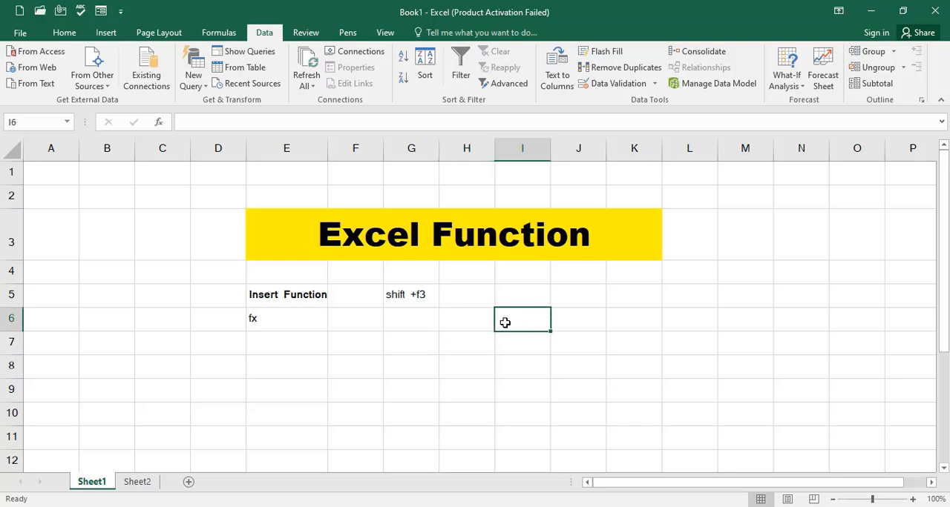
{"action": "key", "text": "shift+F3"}
{"action": "left_click_drag", "start_coordinate": [464, 77], "coordinate": [284, 200]}
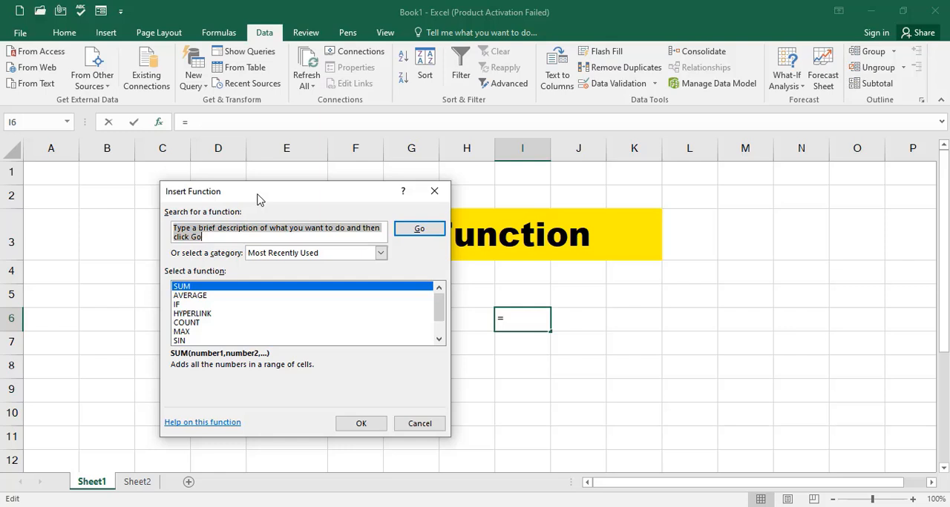
{"action": "type", "text": "sum"}
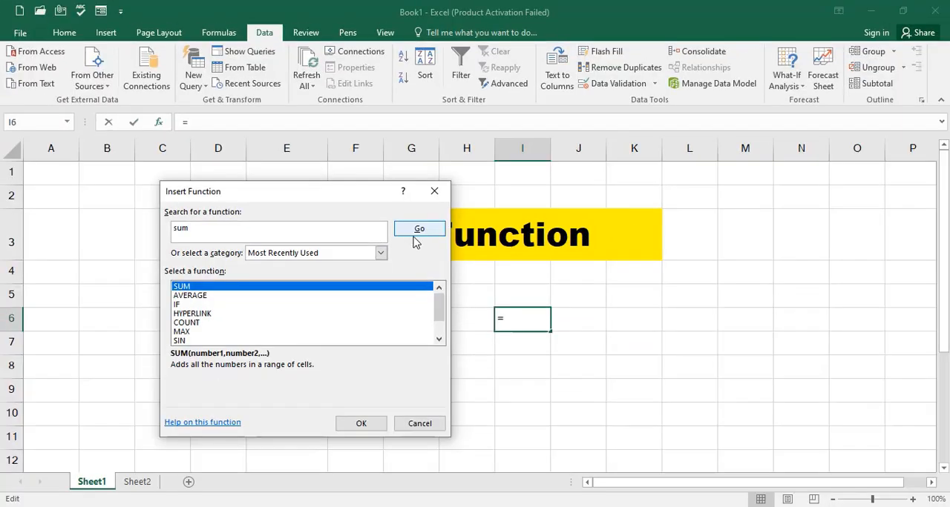
{"action": "left_click", "coordinate": [420, 230]}
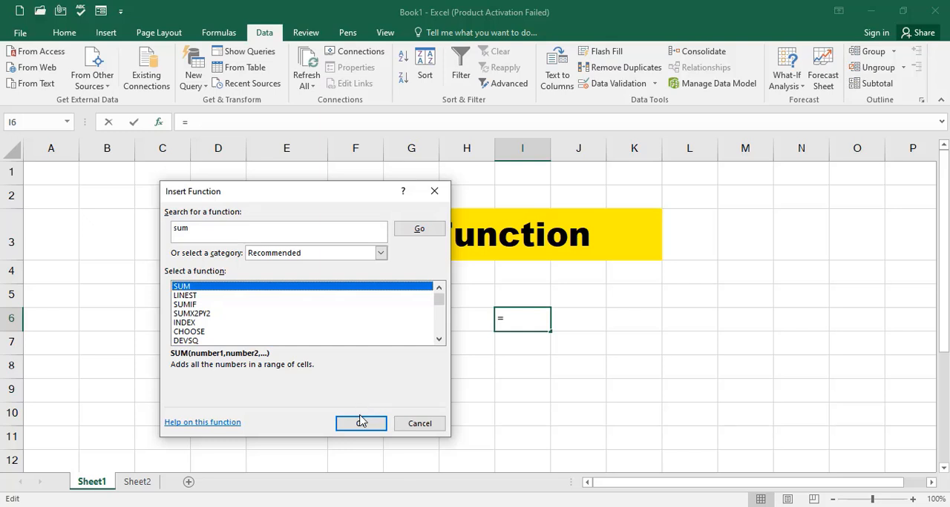
{"action": "left_click", "coordinate": [361, 422]}
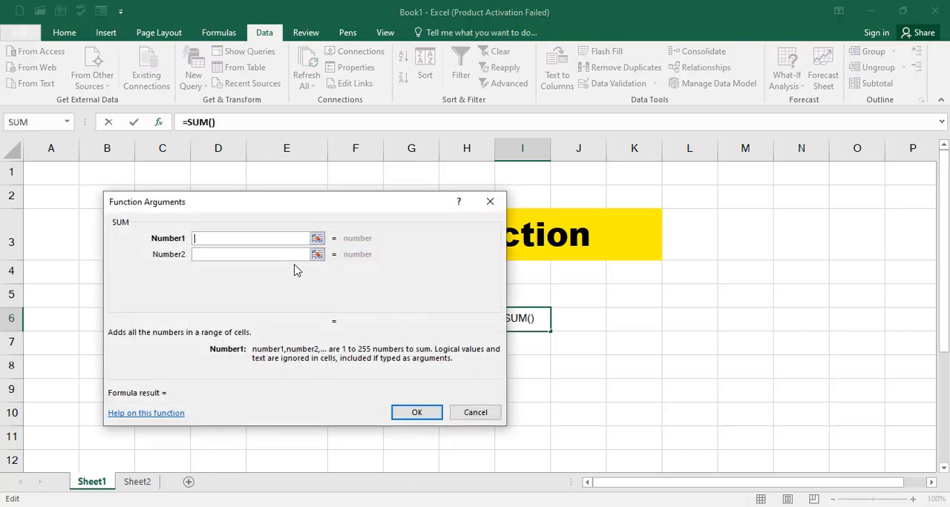
- Enter 12, 33 and 12 as the three SUM arguments and insert the formula in cell I6
{"action": "type", "text": "12"}
{"action": "left_click", "coordinate": [275, 255]}
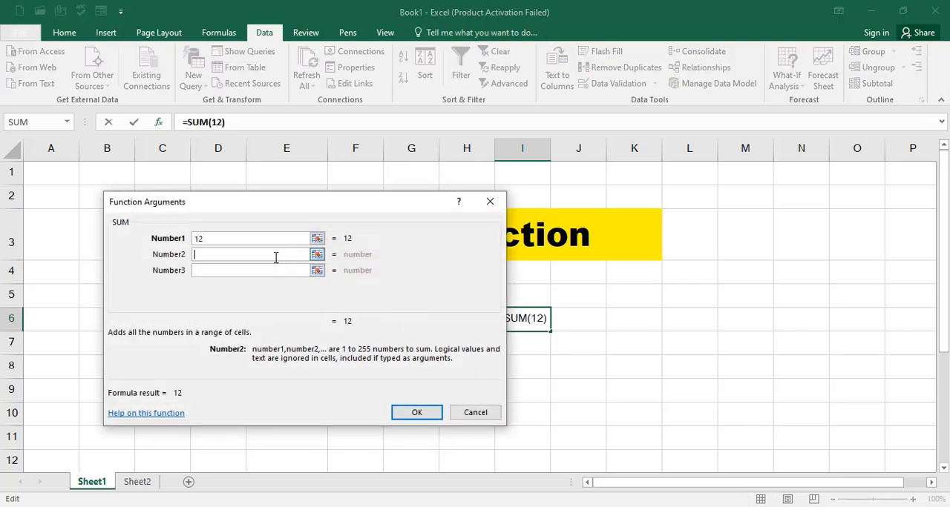
{"action": "type", "text": "33"}
{"action": "left_click", "coordinate": [260, 271]}
{"action": "type", "text": "12"}
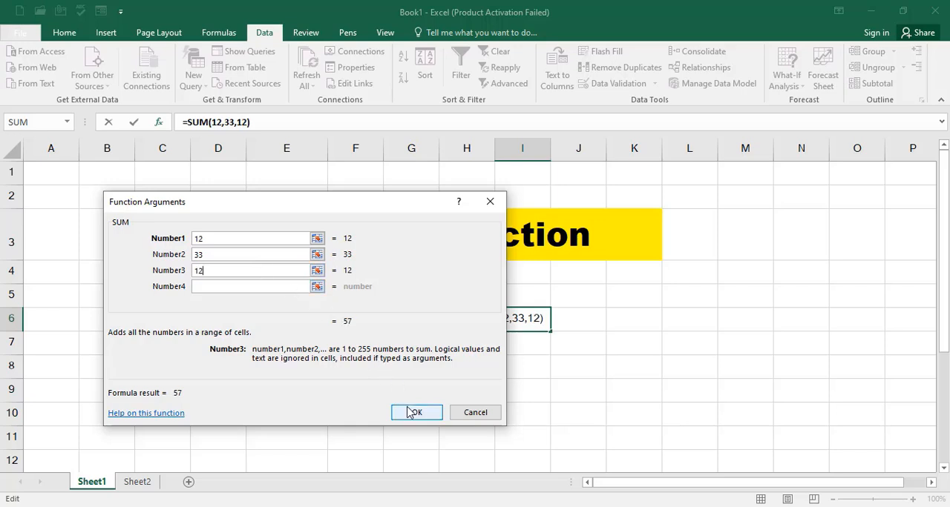
{"action": "left_click", "coordinate": [417, 412]}
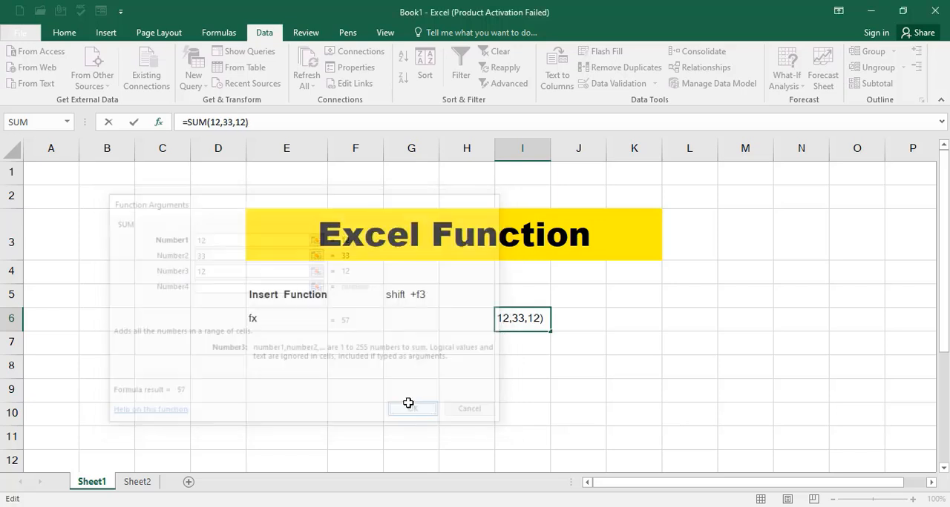
- Review the SUM formula stored in cell I6
{"action": "double_click", "coordinate": [526, 322]}
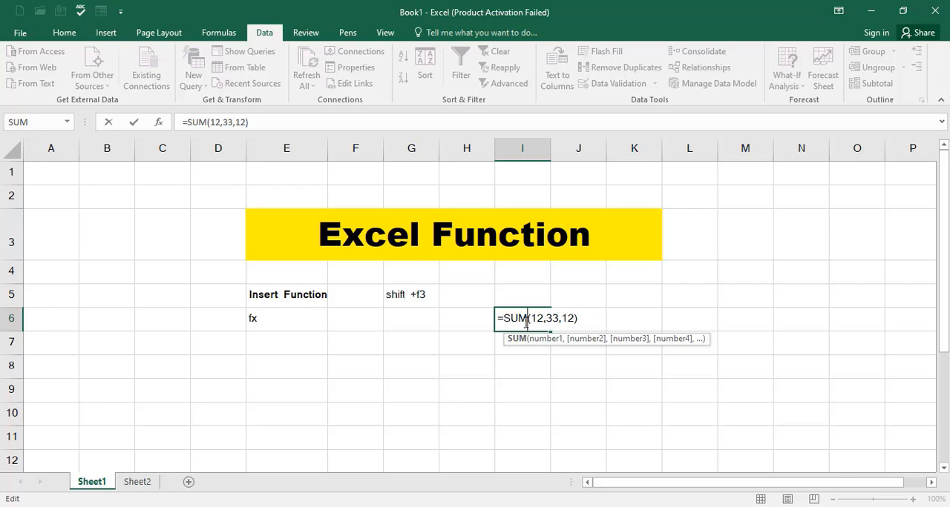
{"action": "key", "text": "Return"}
{"action": "left_click", "coordinate": [556, 340]}
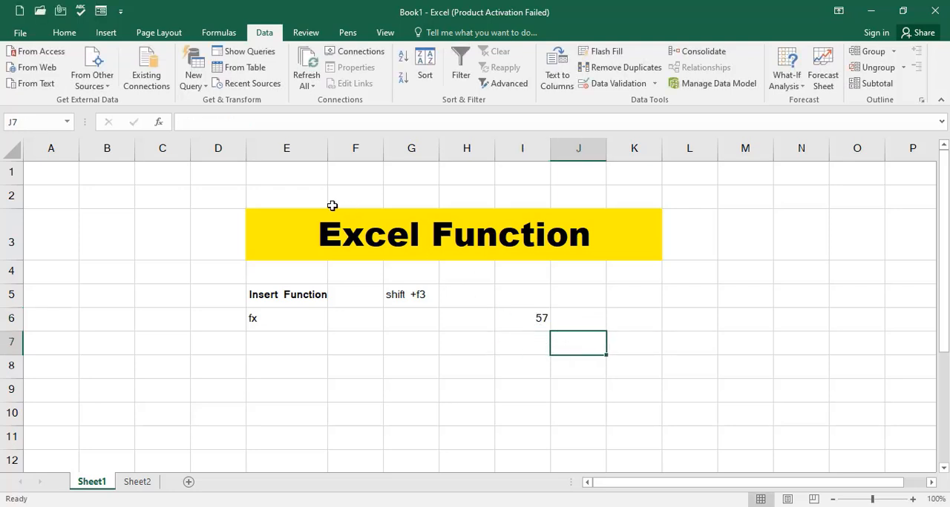
- Open the Insert Function dialog for cell E6, below the Insert Function label, and choose MAX
{"action": "left_click", "coordinate": [290, 364]}
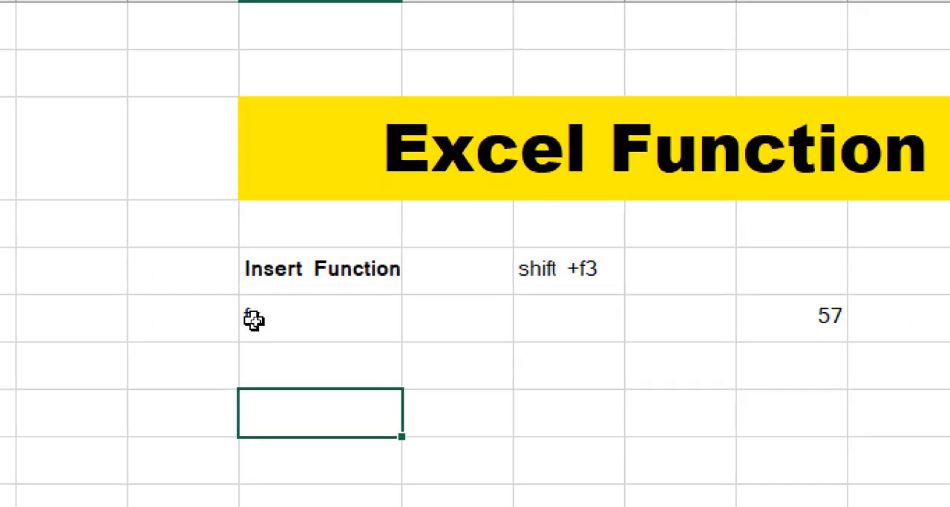
{"action": "left_click", "coordinate": [255, 321], "text": "ctrl"}
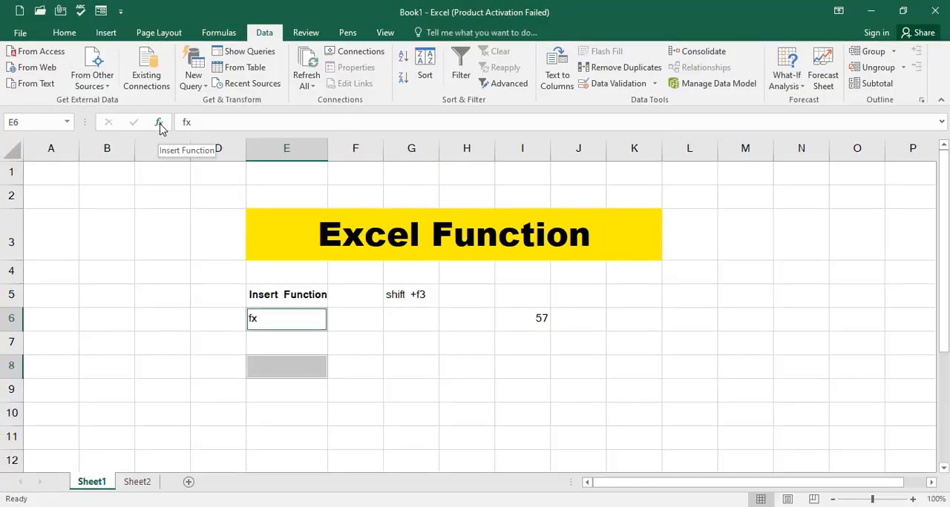
{"action": "left_click", "coordinate": [158, 122]}
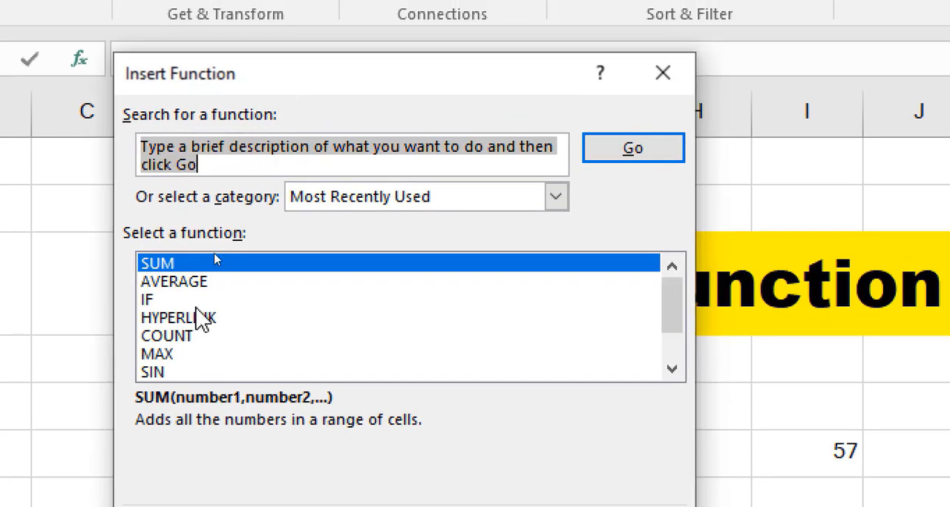
{"action": "left_click", "coordinate": [180, 355]}
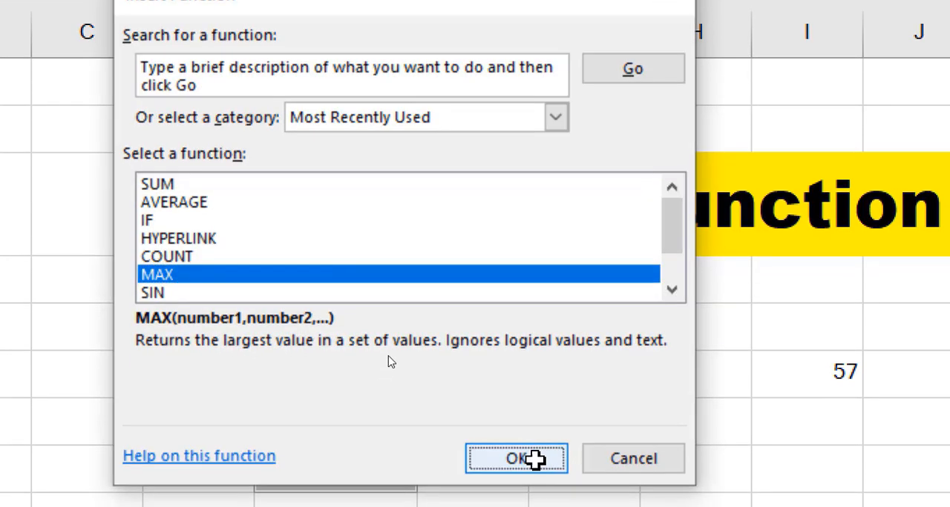
{"action": "left_click", "coordinate": [534, 457]}
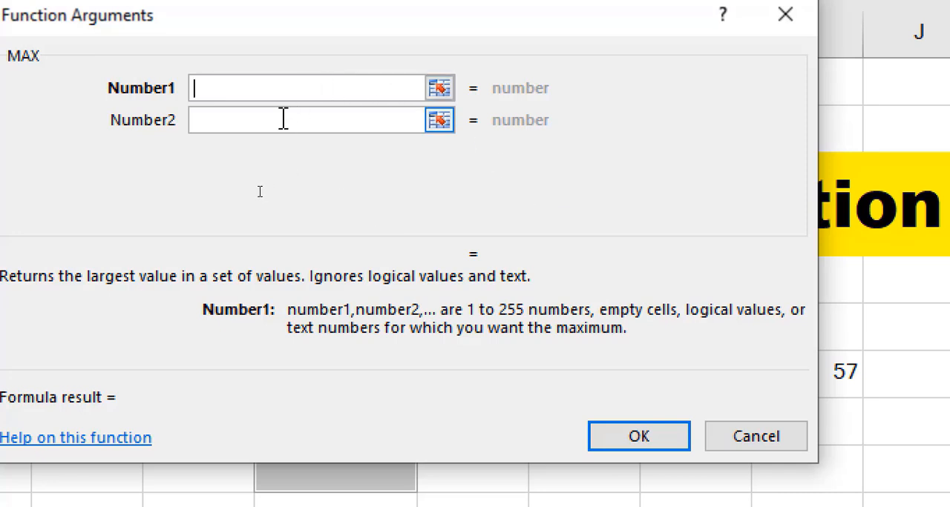
- Enter 1, 2, 4, 24 and 25 as the first five arguments of the MAX function
{"action": "type", "text": "1"}
{"action": "left_click", "coordinate": [245, 118]}
{"action": "type", "text": "2"}
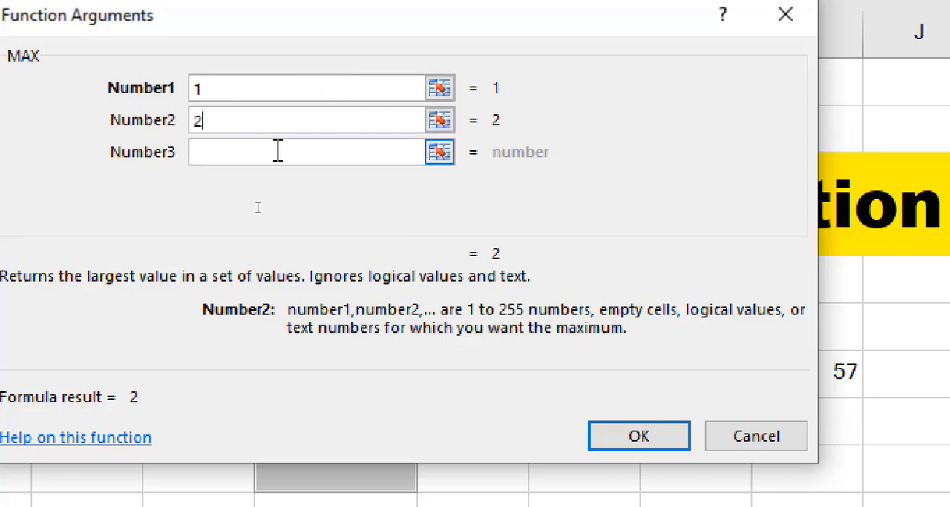
{"action": "left_click", "coordinate": [274, 152]}
{"action": "type", "text": "4"}
{"action": "left_click", "coordinate": [279, 180]}
{"action": "type", "text": "24"}
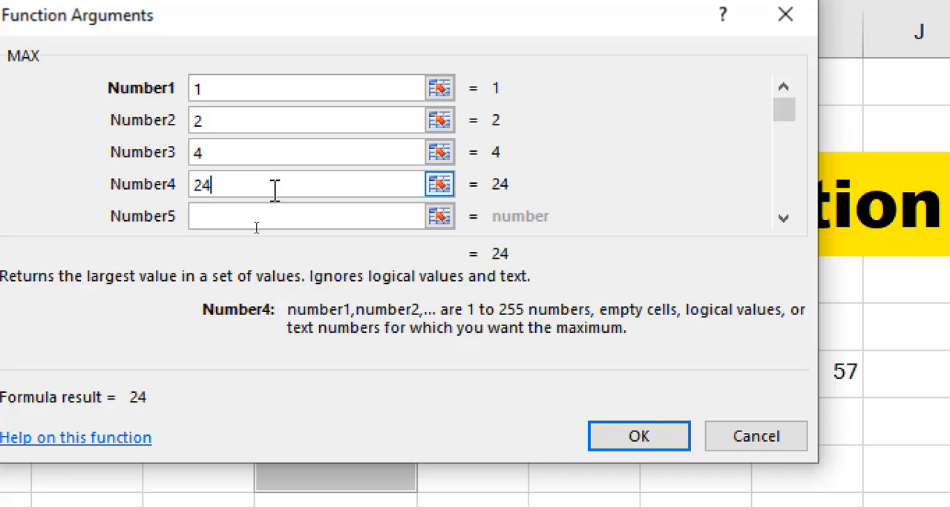
{"action": "left_click", "coordinate": [274, 214]}
{"action": "type", "text": "25"}
- Set MAX arguments Number6 to 2, Number7 to 33 and Number8 to 1, and insert the formula in E6
{"action": "left_click", "coordinate": [785, 220]}
{"action": "left_click", "coordinate": [785, 219]}
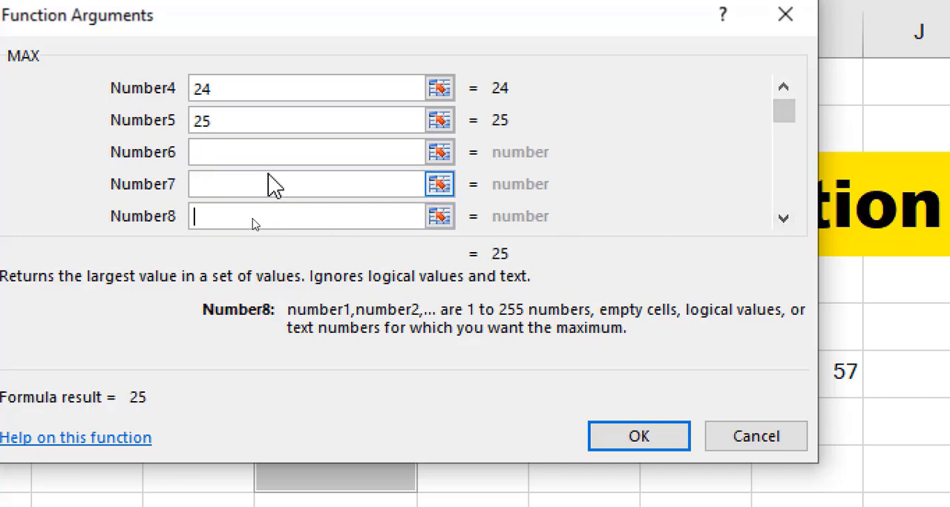
{"action": "left_click", "coordinate": [249, 152]}
{"action": "type", "text": "2"}
{"action": "left_click", "coordinate": [239, 217]}
{"action": "type", "text": "1"}
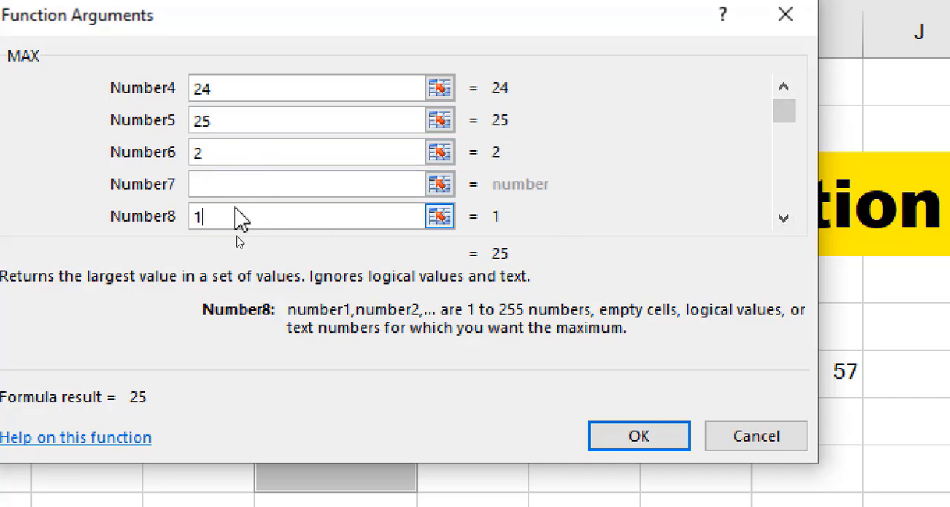
{"action": "left_click", "coordinate": [245, 184]}
{"action": "type", "text": "33"}
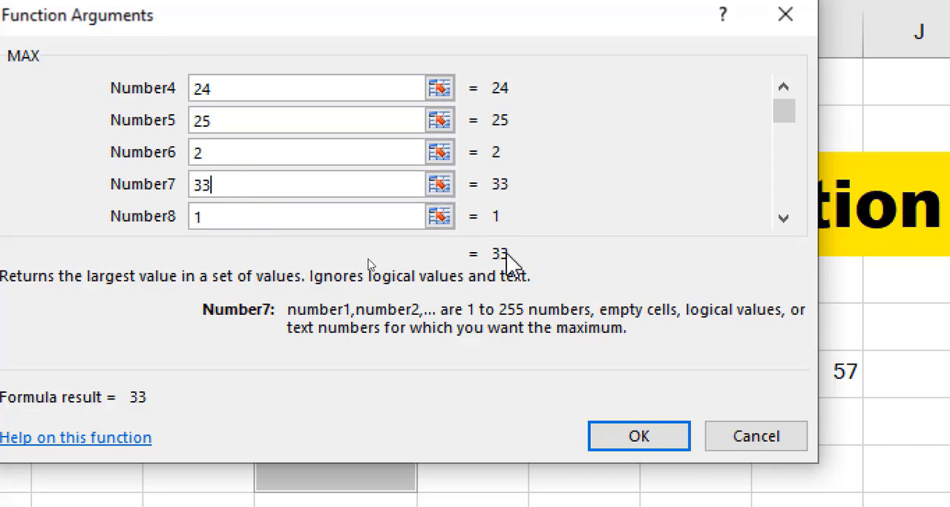
{"action": "left_click_drag", "start_coordinate": [495, 253], "coordinate": [506, 254]}
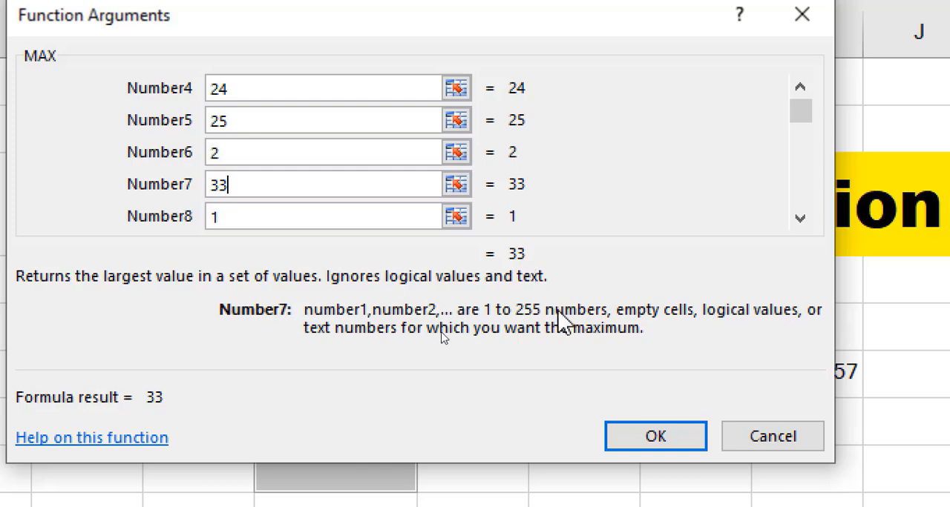
{"action": "left_click", "coordinate": [663, 438]}
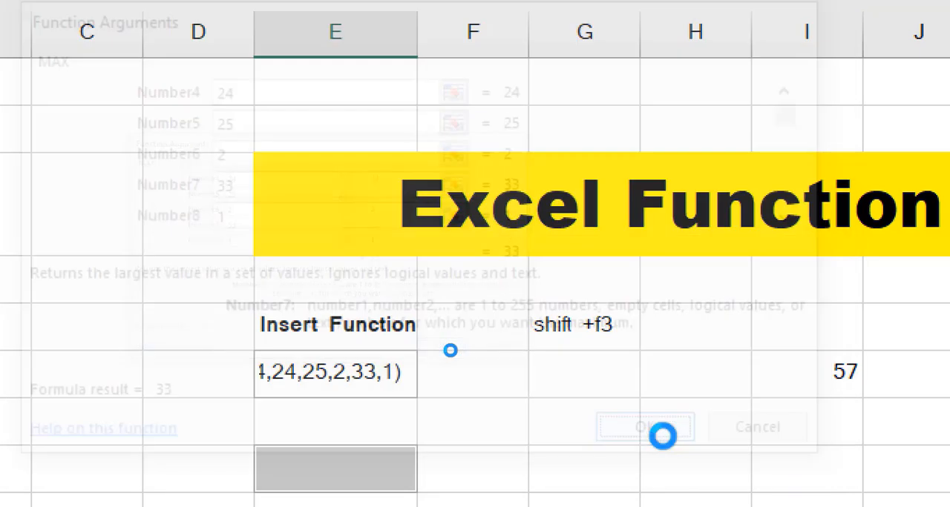
- Review the MAX formula in cell E6 and the shortcut note in cell G5
{"action": "double_click", "coordinate": [403, 384]}
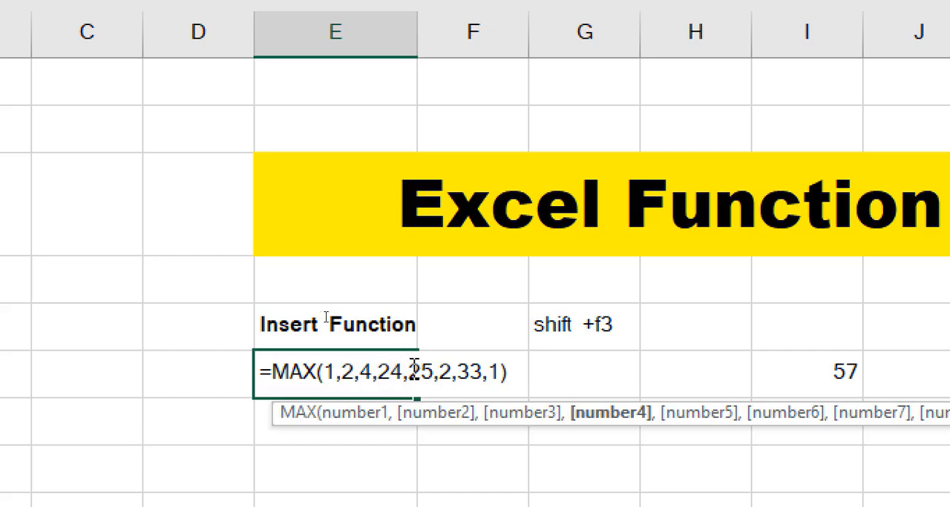
{"action": "left_click_drag", "start_coordinate": [460, 373], "coordinate": [473, 371]}
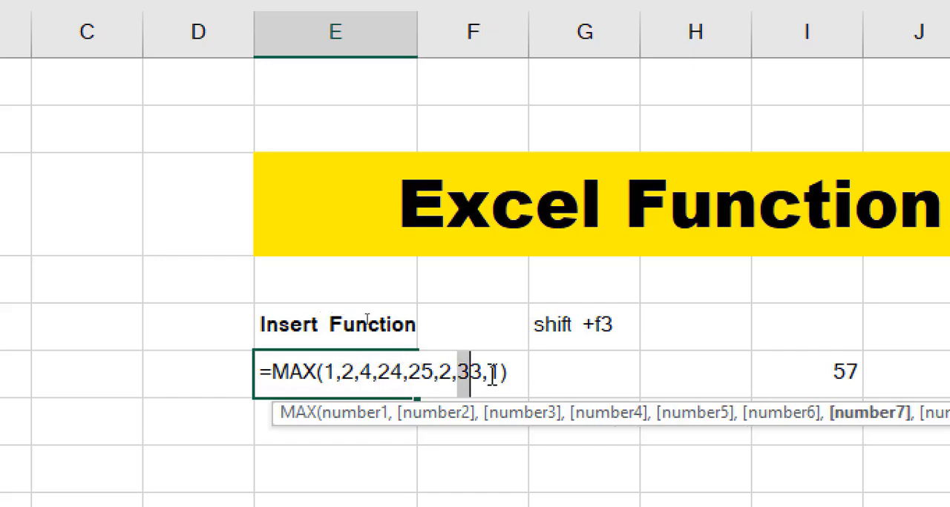
{"action": "left_click", "coordinate": [521, 375]}
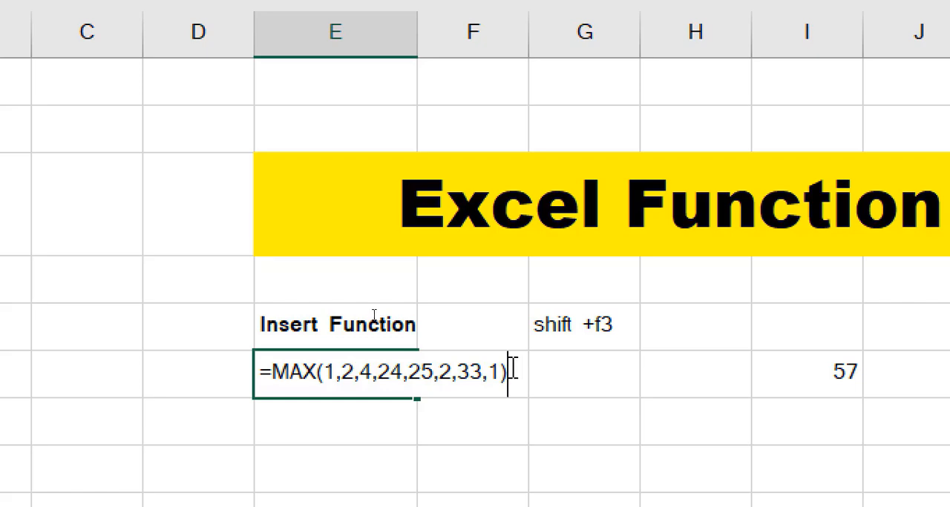
{"action": "key", "text": "Return"}
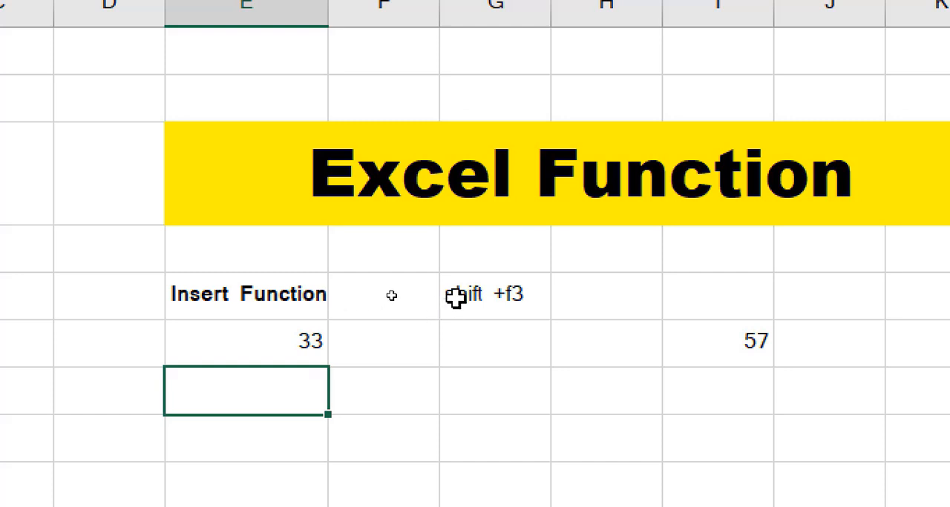
{"action": "left_click", "coordinate": [398, 293]}
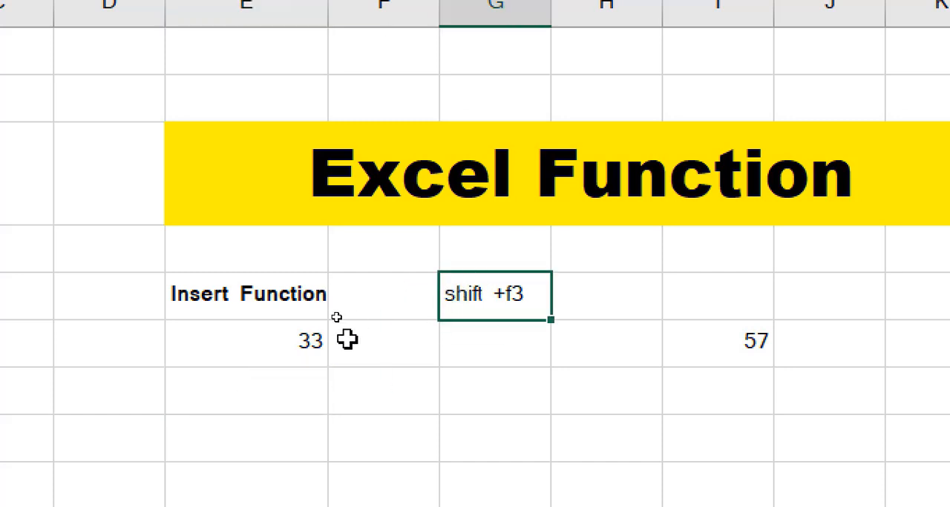
{"action": "left_click", "coordinate": [297, 338]}
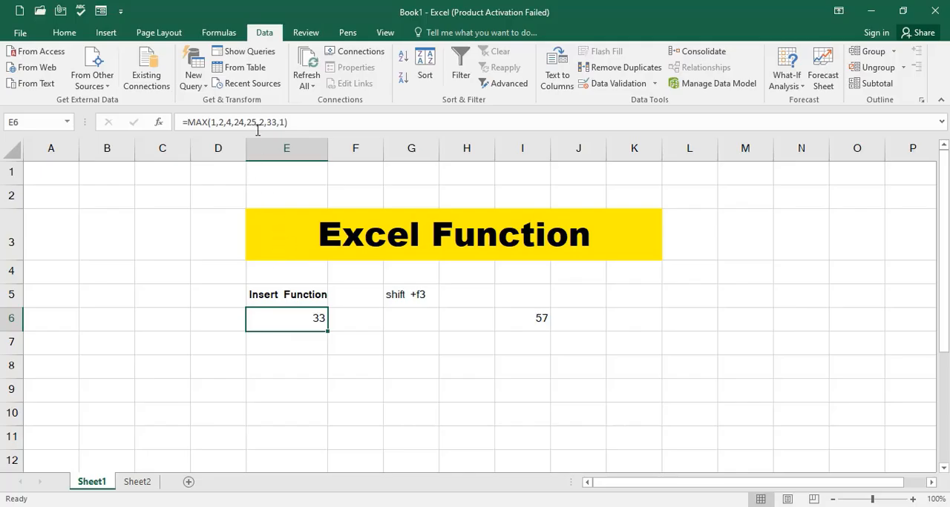
{"action": "left_click", "coordinate": [212, 182]}
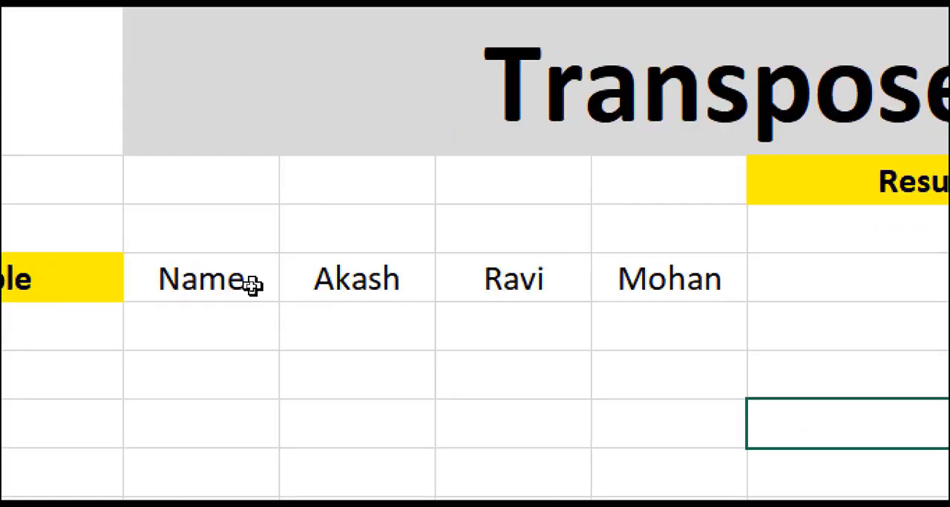
- Examine the Name row in G8:J8 on the Transpose Function sheet and the cells below Name for a vertical layout
{"action": "left_click_drag", "start_coordinate": [252, 286], "coordinate": [404, 282]}
{"action": "left_click_drag", "start_coordinate": [551, 277], "coordinate": [648, 282]}
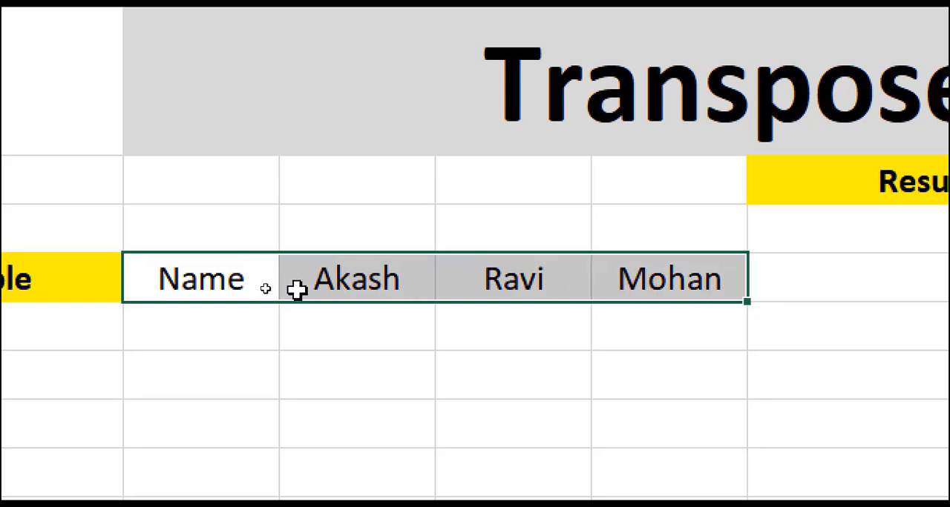
{"action": "left_click", "coordinate": [266, 289]}
{"action": "left_click", "coordinate": [425, 273]}
{"action": "left_click", "coordinate": [508, 272]}
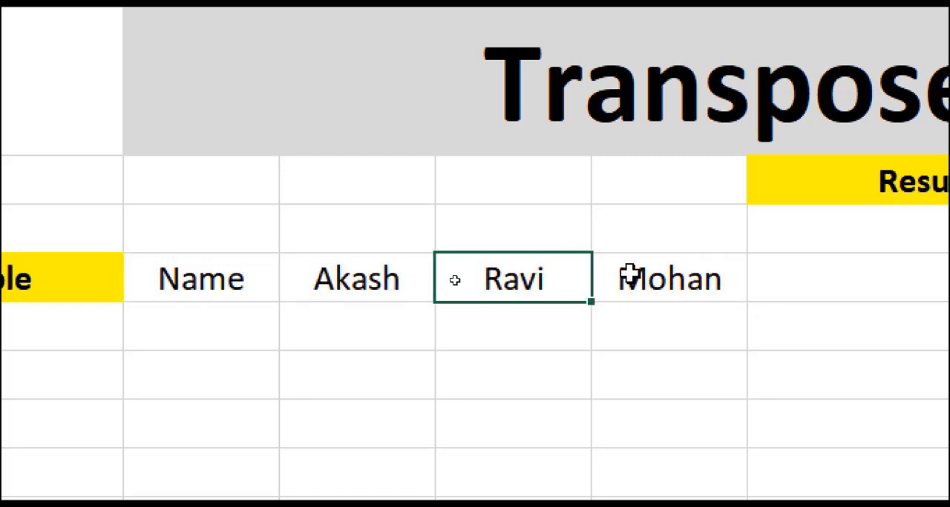
{"action": "left_click", "coordinate": [630, 272]}
{"action": "left_click_drag", "start_coordinate": [214, 288], "coordinate": [656, 284]}
{"action": "left_click", "coordinate": [254, 342]}
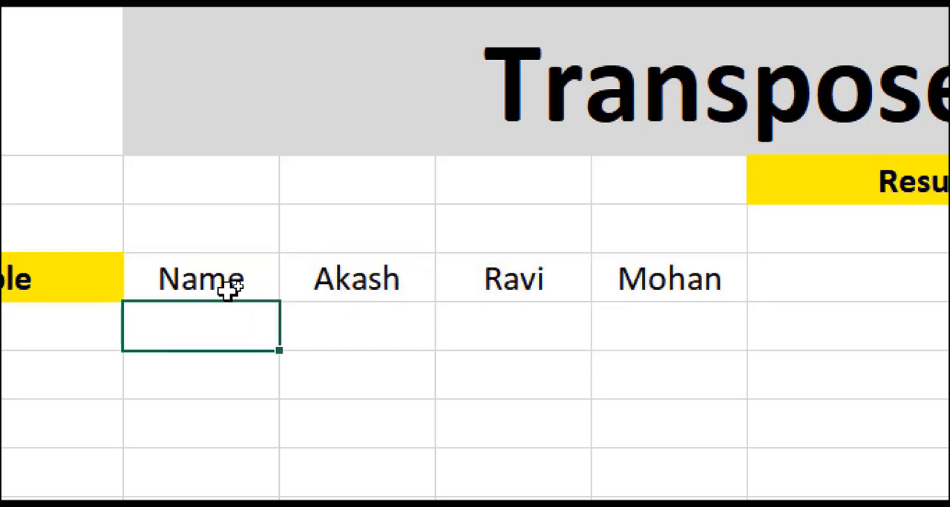
{"action": "left_click_drag", "start_coordinate": [227, 286], "coordinate": [215, 483]}
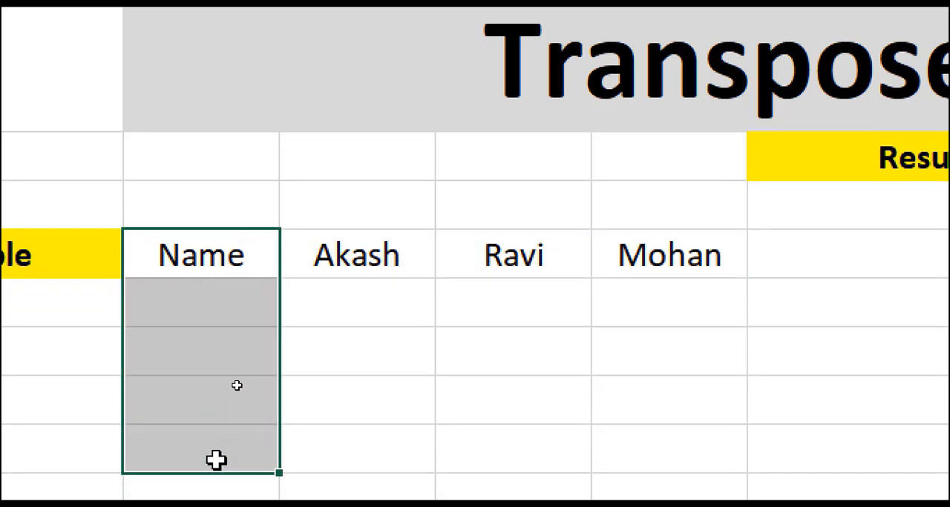
{"action": "left_click", "coordinate": [808, 257]}
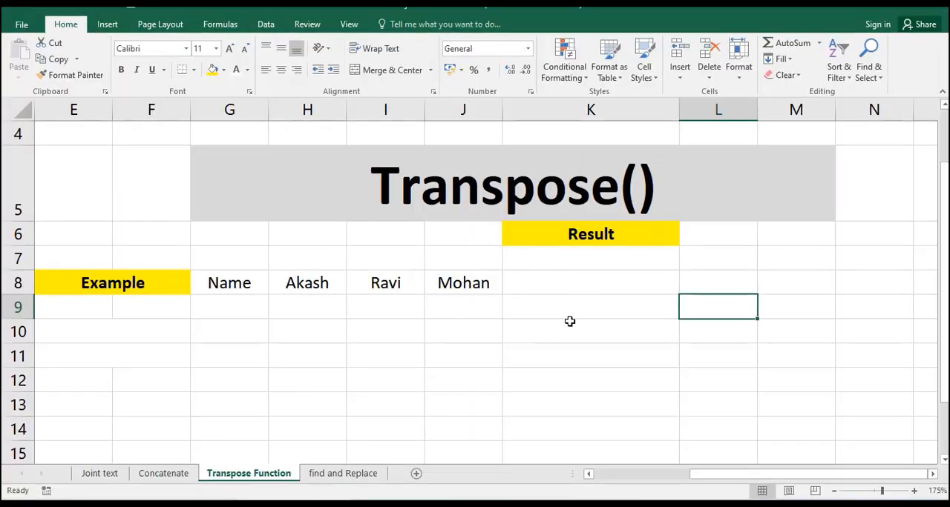
- Enter the shortcut note "Ctrl+ shift + Enter" in cell K12 below the Result area
{"action": "left_click", "coordinate": [550, 393]}
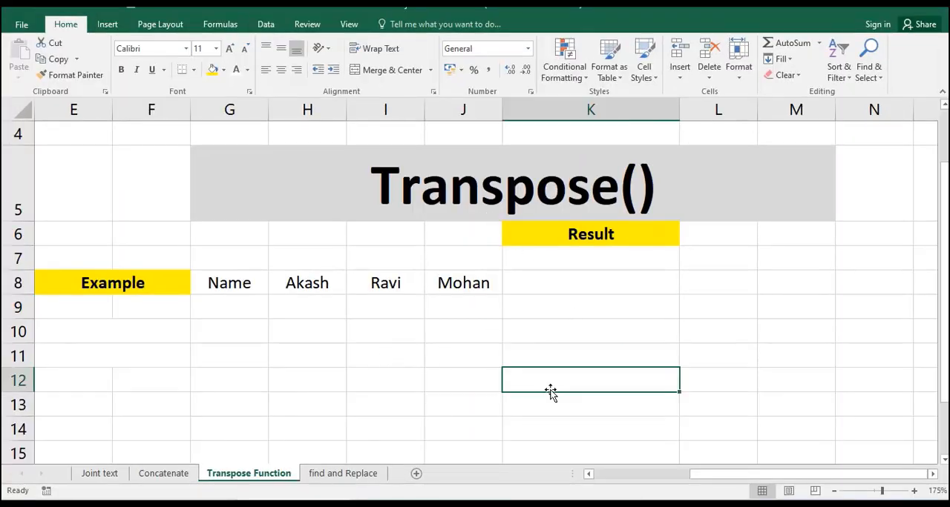
{"action": "type", "text": "Ctrl+ shift + Enter"}
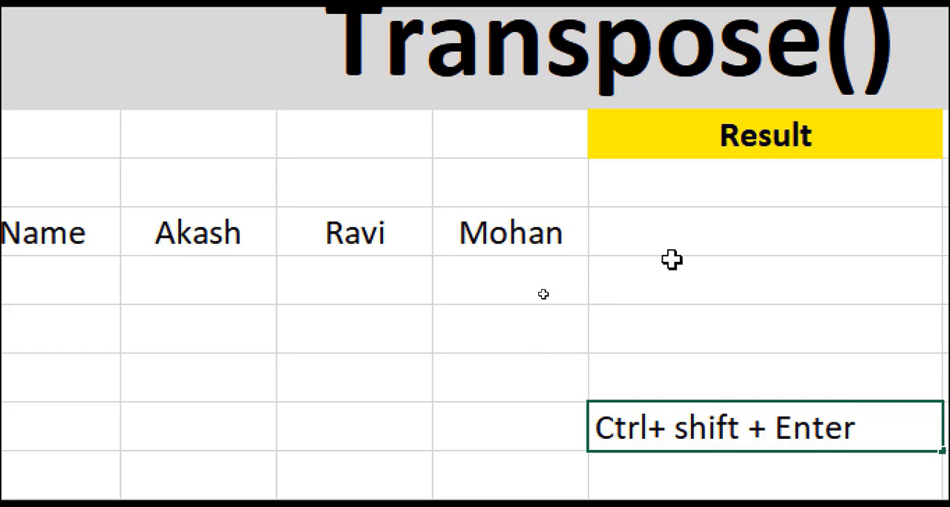
- Compare the horizontal entries in G8:J8 with the empty vertical cells under Result in column K
{"action": "left_click", "coordinate": [667, 236]}
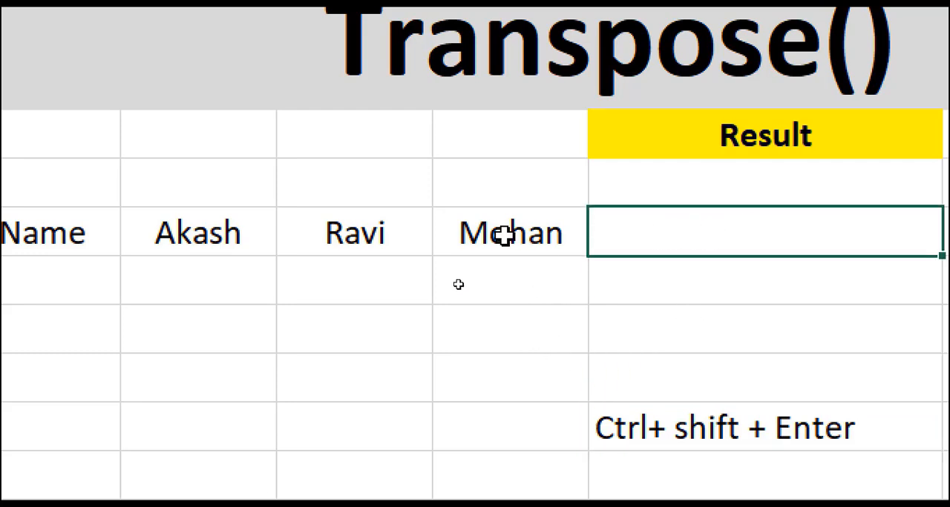
{"action": "left_click", "coordinate": [30, 233]}
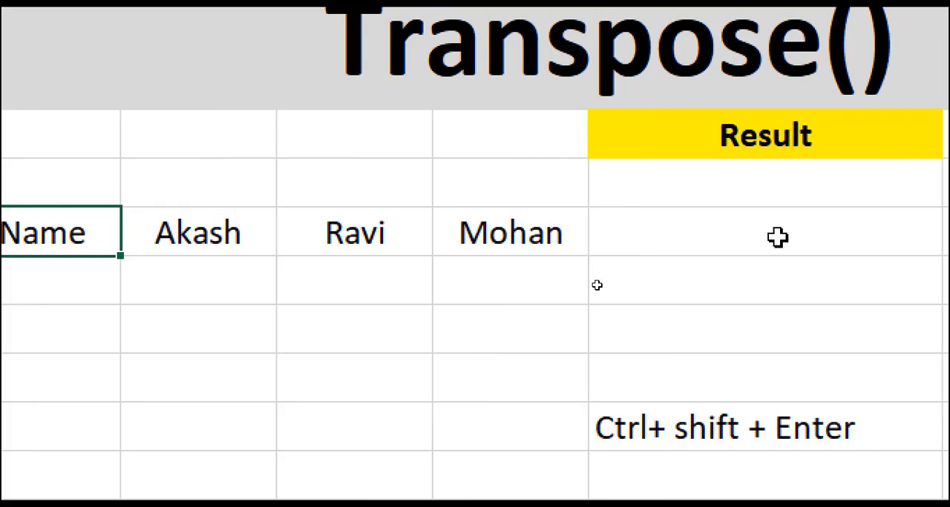
{"action": "left_click", "coordinate": [853, 241]}
{"action": "left_click", "coordinate": [306, 230]}
{"action": "left_click", "coordinate": [619, 260]}
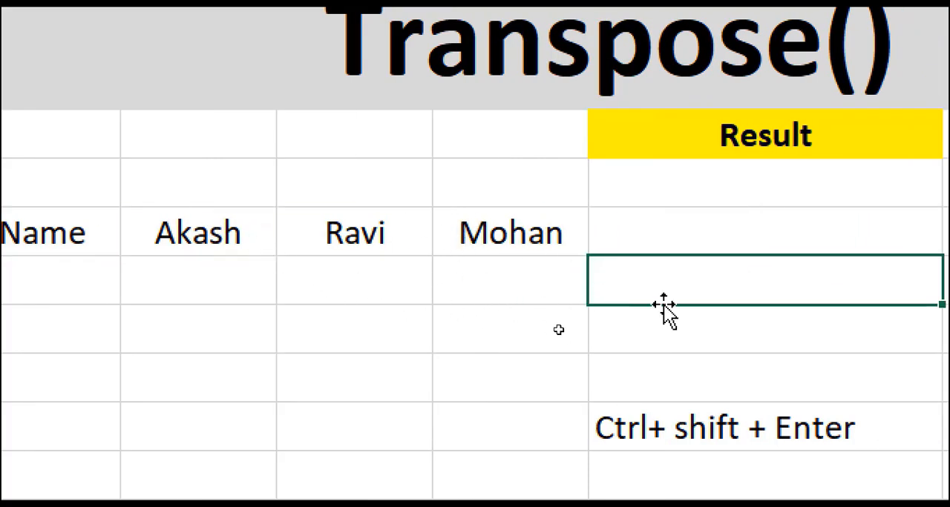
{"action": "left_click", "coordinate": [700, 333]}
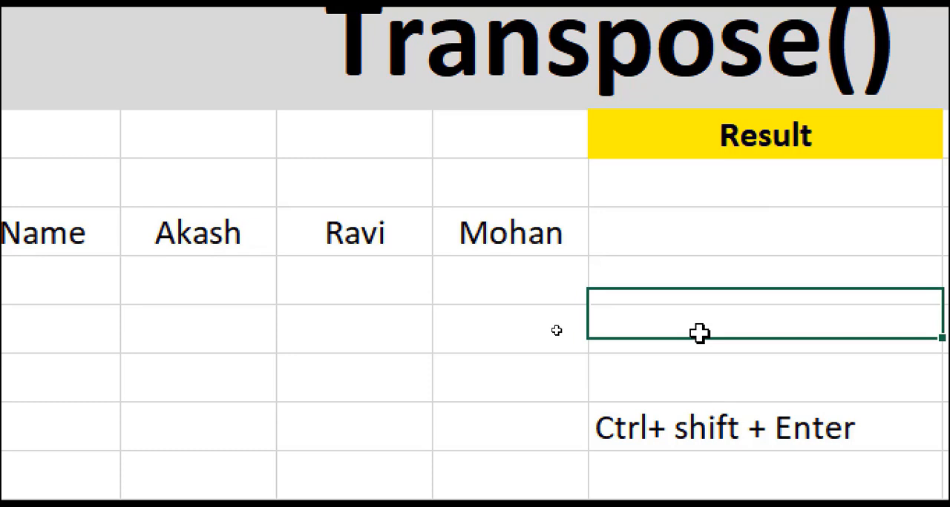
{"action": "left_click", "coordinate": [671, 219]}
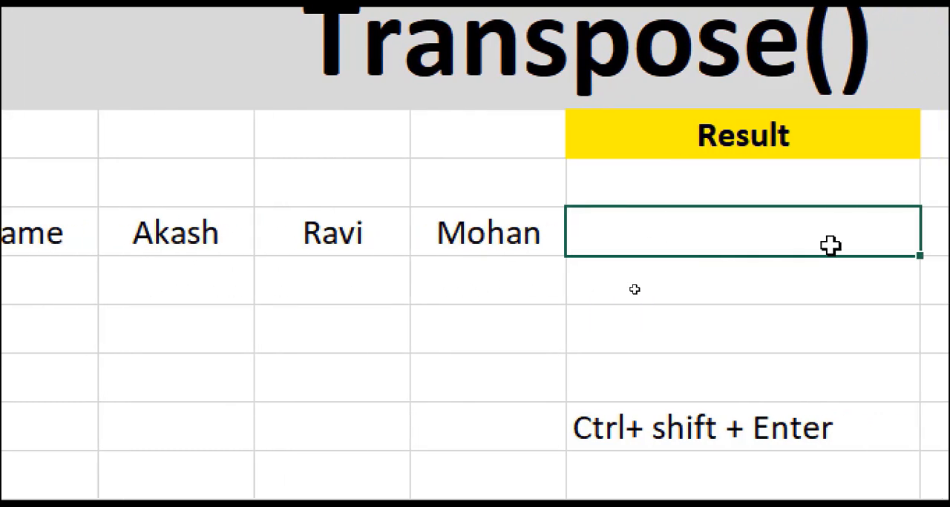
- Fill K8:K11 with a TRANSPOSE array formula that converts the row G8:J8 into a column
{"action": "left_click_drag", "start_coordinate": [756, 228], "coordinate": [752, 375]}
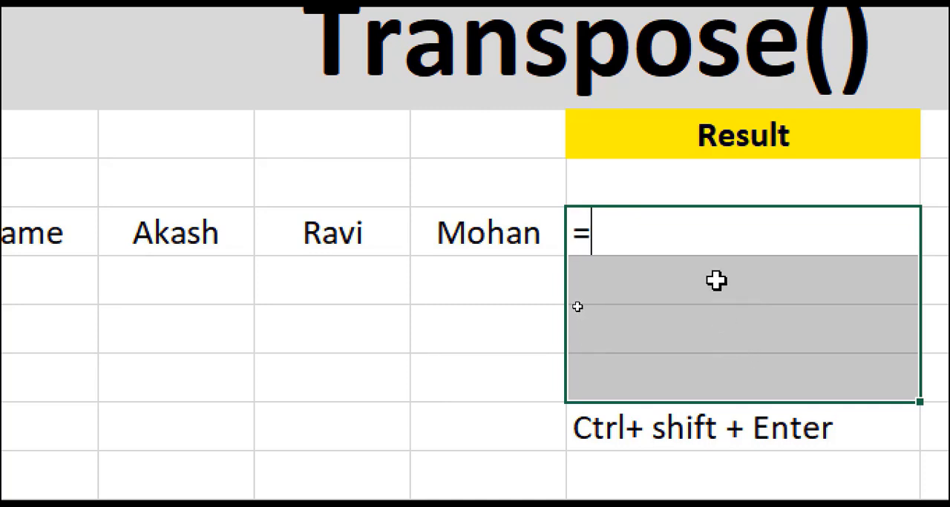
{"action": "type", "text": "=transpose"}
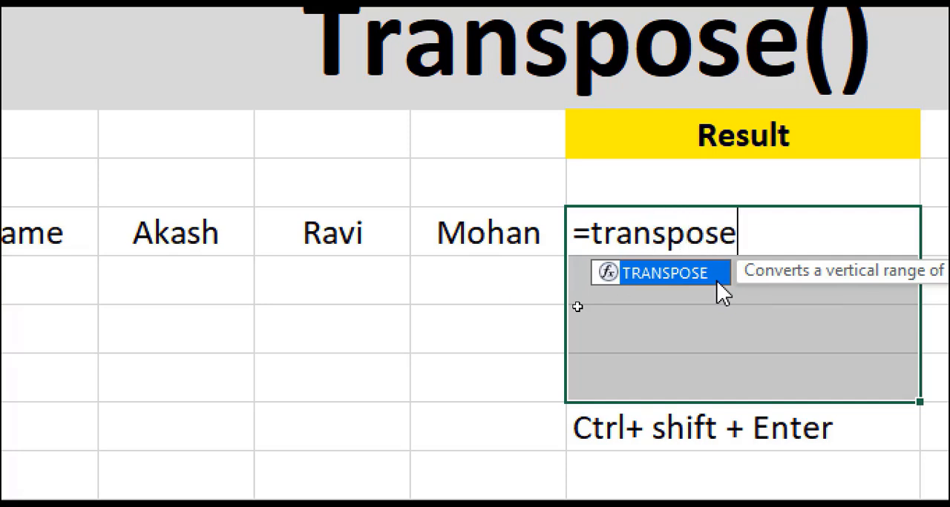
{"action": "type", "text": "("}
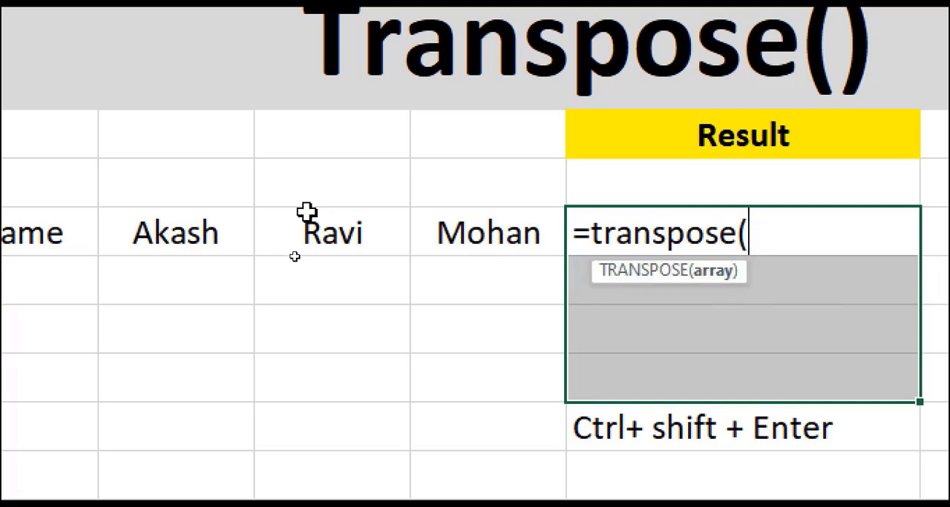
{"action": "left_click", "coordinate": [143, 220]}
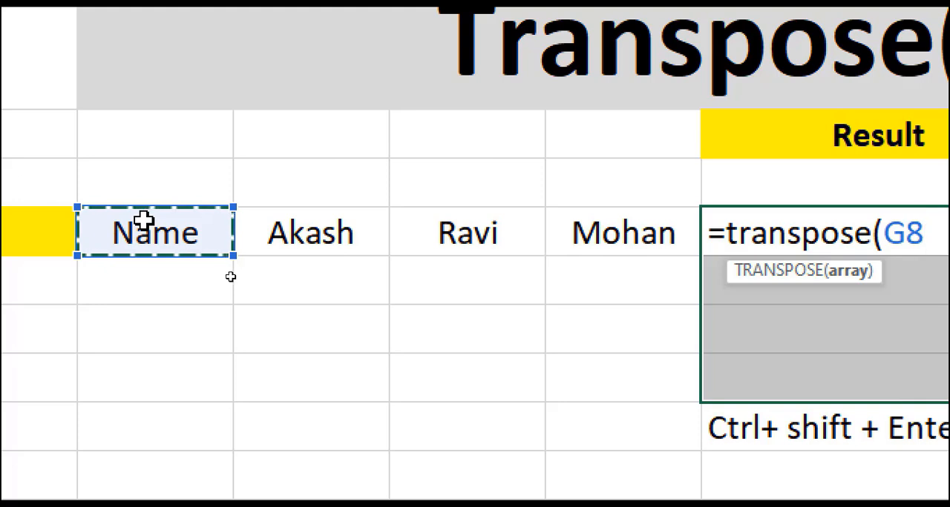
{"action": "left_click_drag", "start_coordinate": [143, 219], "coordinate": [599, 222]}
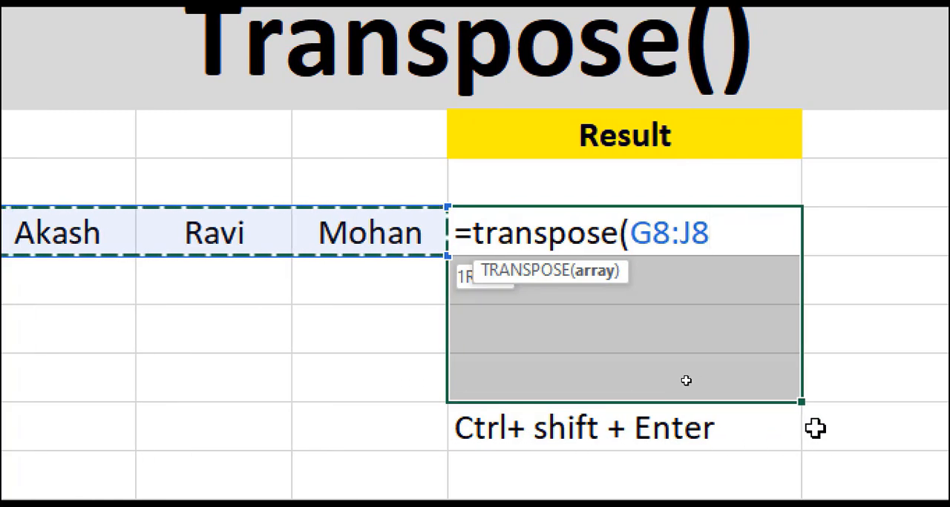
{"action": "key", "text": "ctrl+shift+Return"}
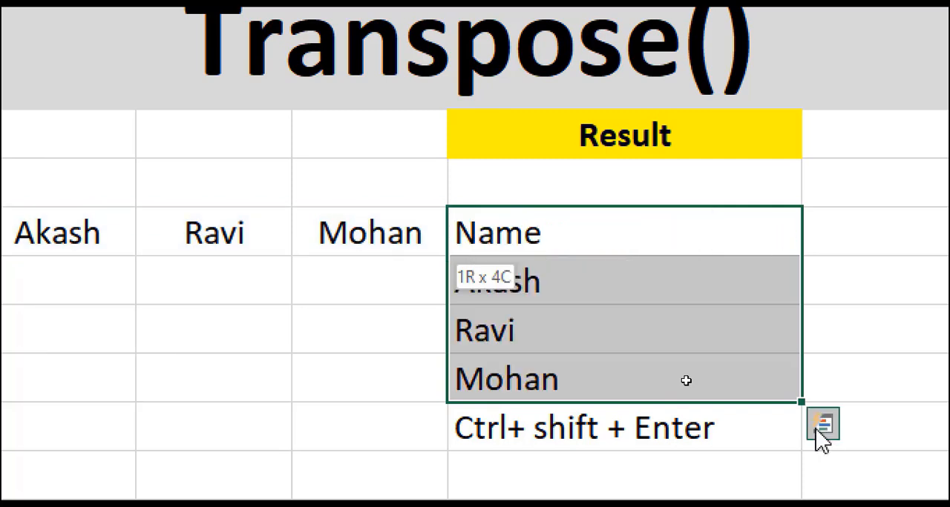
- Review the transposed entries in K8:K11 and the shortcut note in K12
{"action": "left_click", "coordinate": [440, 332]}
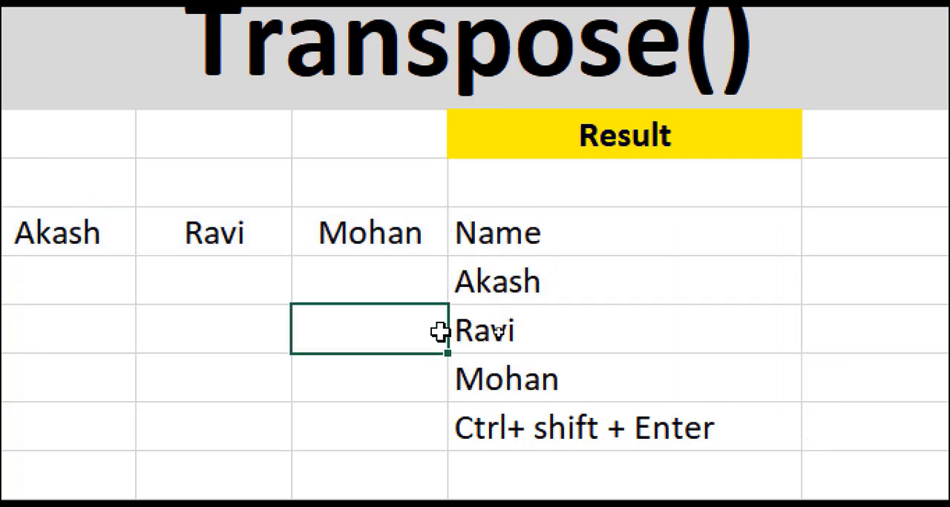
{"action": "left_click", "coordinate": [533, 236]}
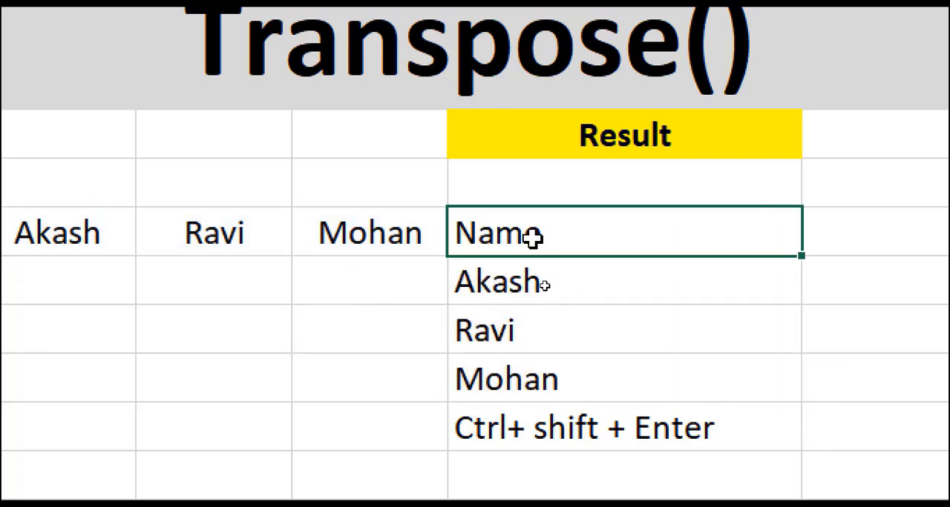
{"action": "left_click", "coordinate": [513, 291]}
{"action": "left_click", "coordinate": [484, 364]}
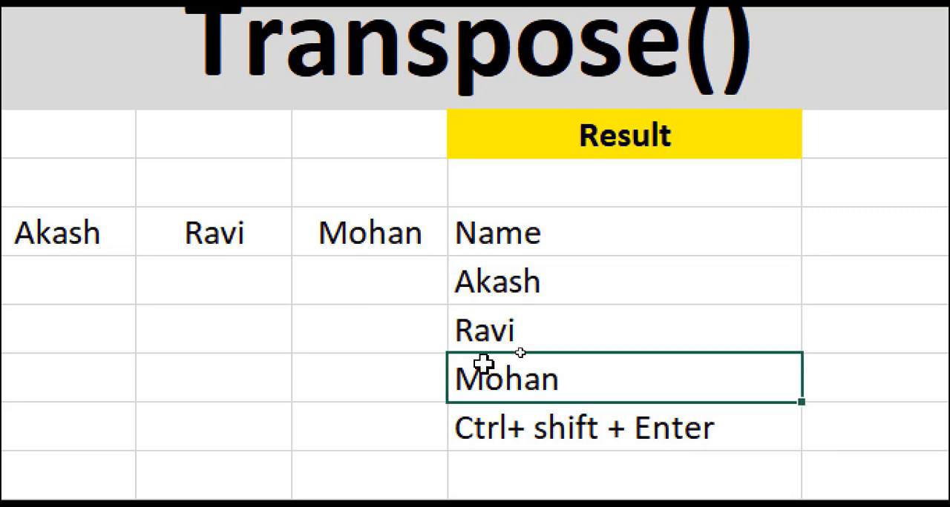
{"action": "left_click", "coordinate": [496, 431]}
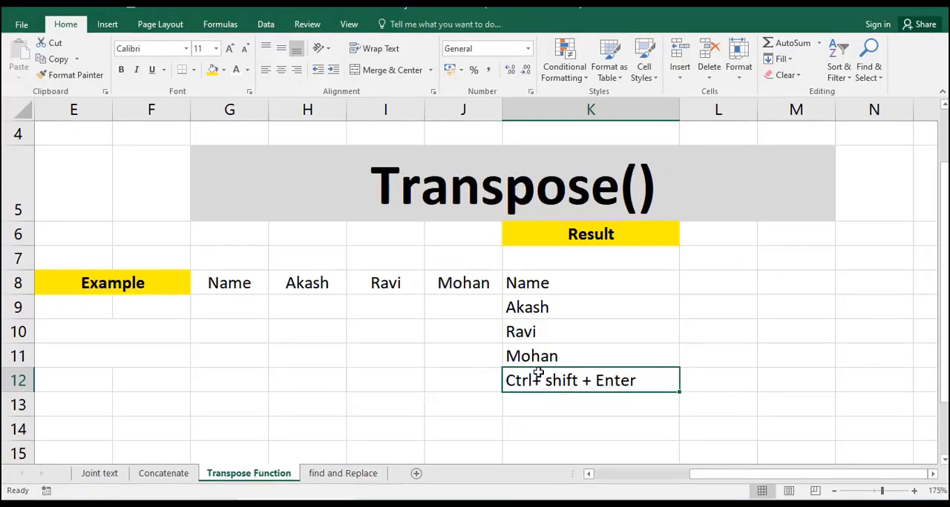
{"action": "left_click", "coordinate": [438, 364]}
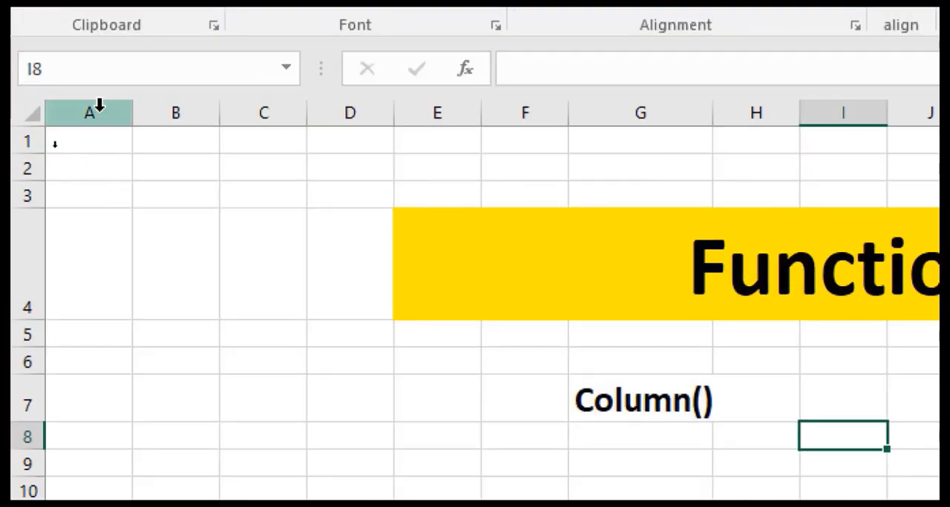
- Examine the column headers, the Column() label in G7 and the cells D1:H1 on the Today Video Here sheet
{"action": "left_click", "coordinate": [100, 106]}
{"action": "left_click", "coordinate": [185, 106]}
{"action": "left_click", "coordinate": [249, 104]}
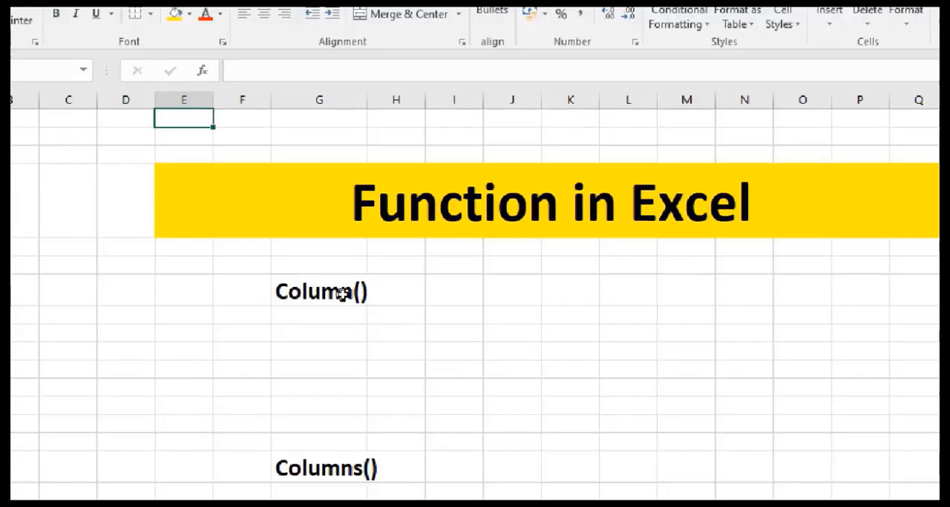
{"action": "left_click", "coordinate": [347, 293]}
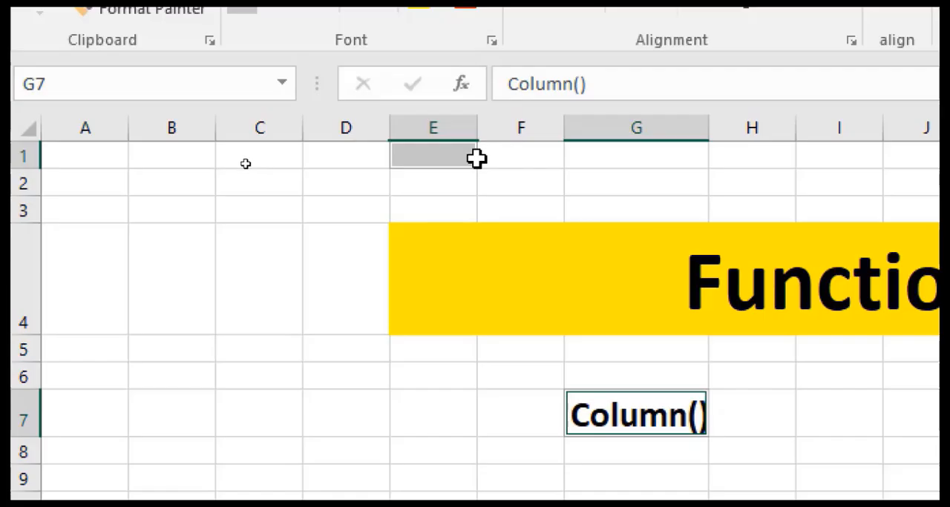
{"action": "left_click", "coordinate": [243, 164]}
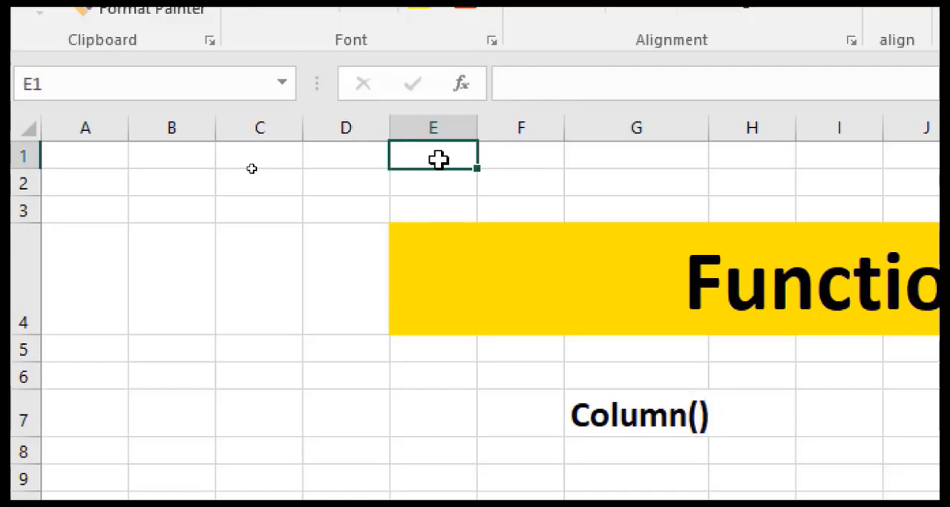
{"action": "left_click", "coordinate": [501, 171]}
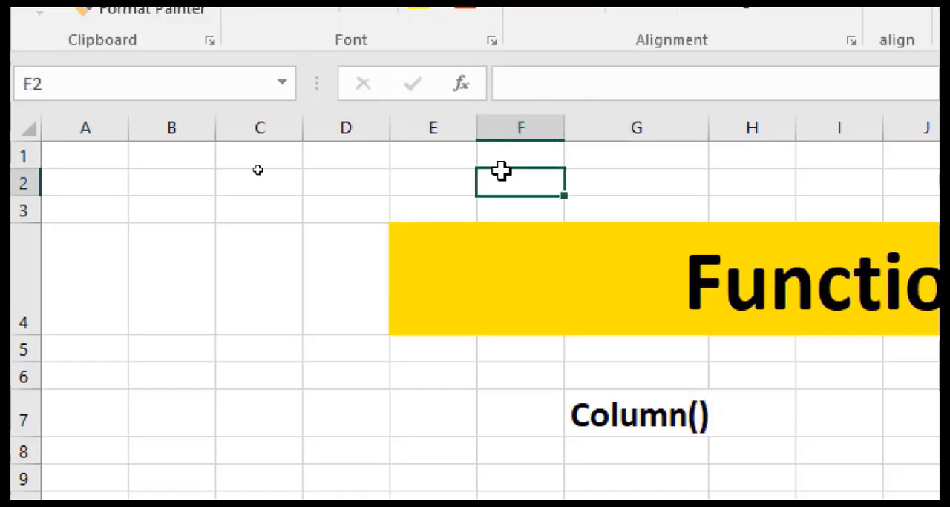
{"action": "left_click", "coordinate": [96, 152]}
{"action": "left_click", "coordinate": [148, 131]}
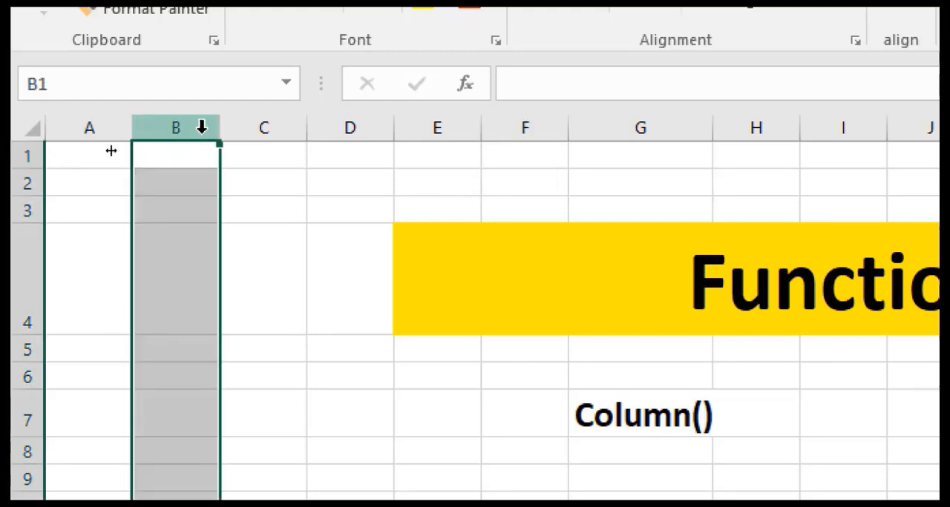
{"action": "left_click", "coordinate": [257, 153]}
{"action": "left_click_drag", "start_coordinate": [353, 148], "coordinate": [731, 150]}
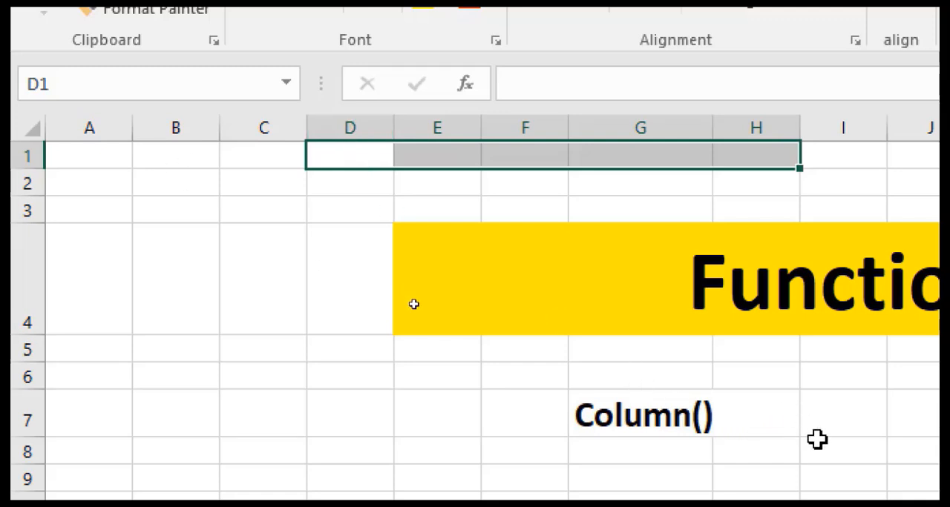
- Enter the formula =COLUMN(E1:I1) in cell B3
{"action": "left_click", "coordinate": [169, 210]}
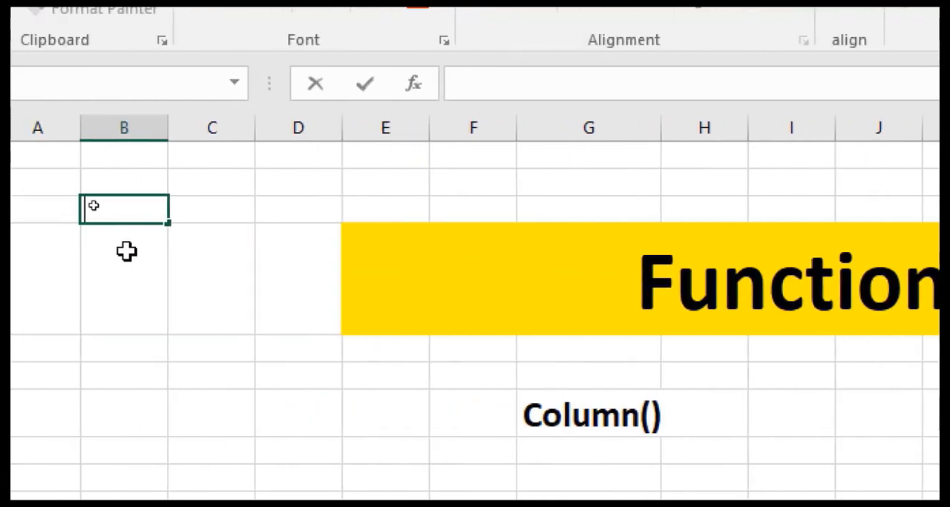
{"action": "left_click", "coordinate": [195, 245]}
{"action": "left_click", "coordinate": [150, 219]}
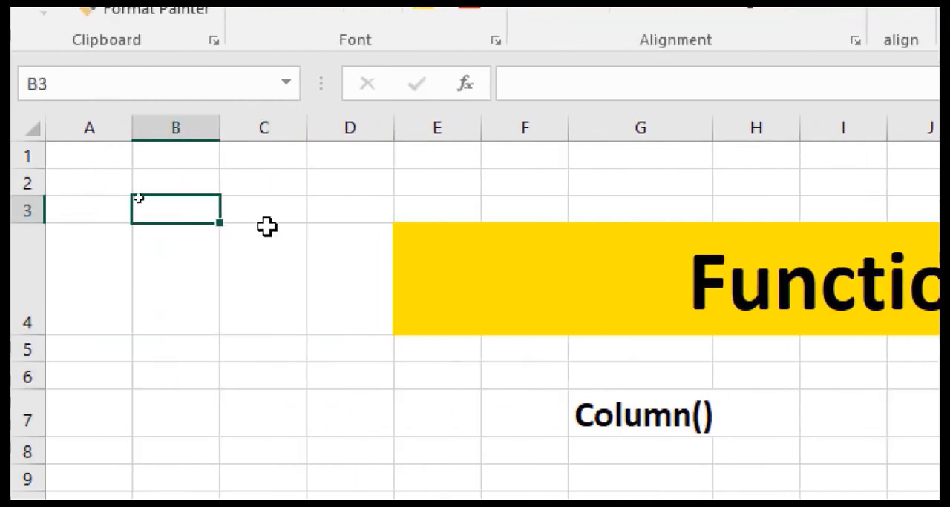
{"action": "type", "text": "=column"}
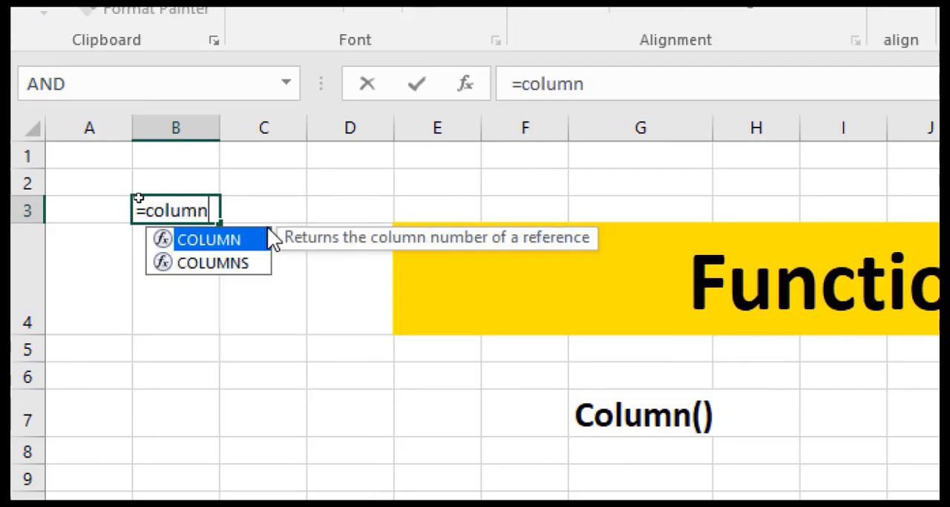
{"action": "type", "text": "("}
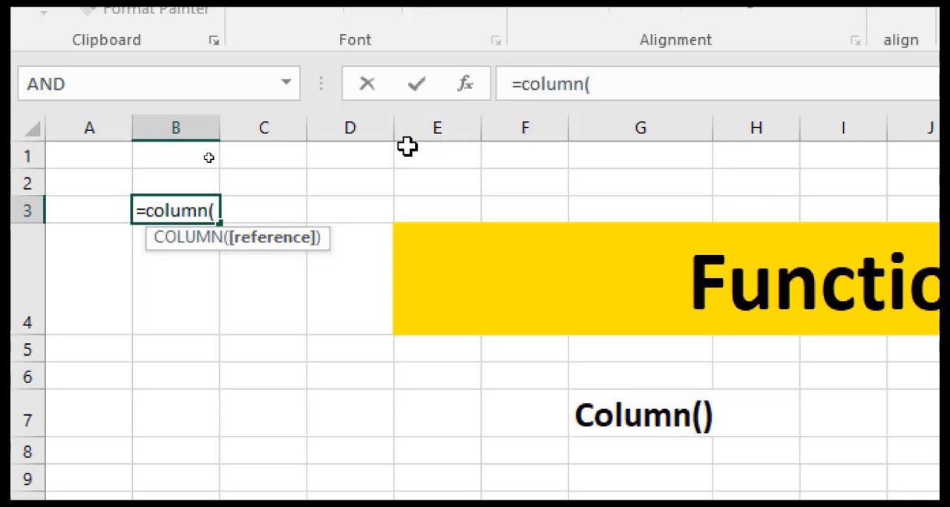
{"action": "left_click_drag", "start_coordinate": [395, 146], "coordinate": [799, 149]}
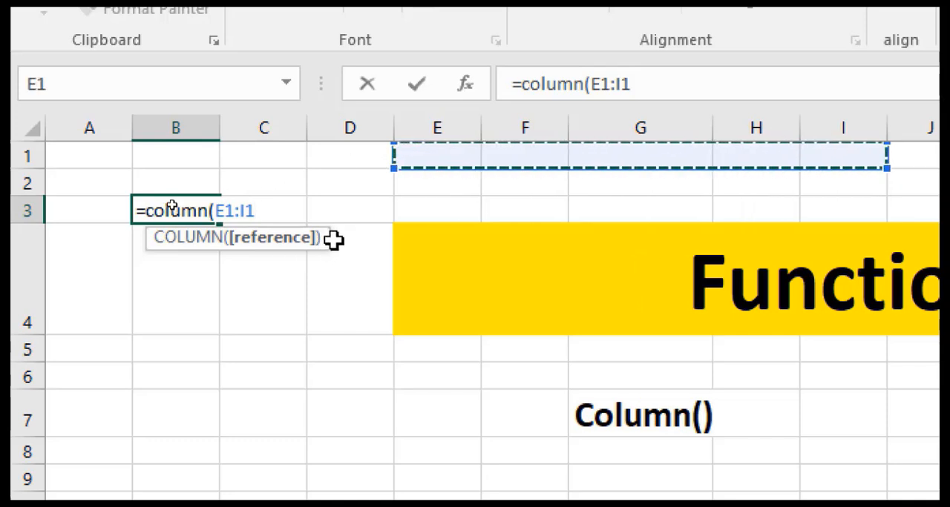
{"action": "type", "text": ")"}
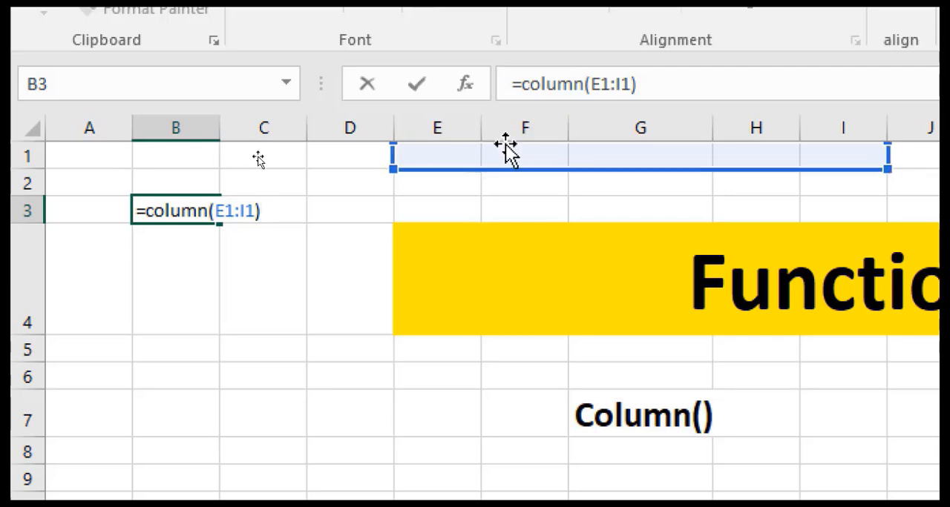
{"action": "key", "text": "Return"}
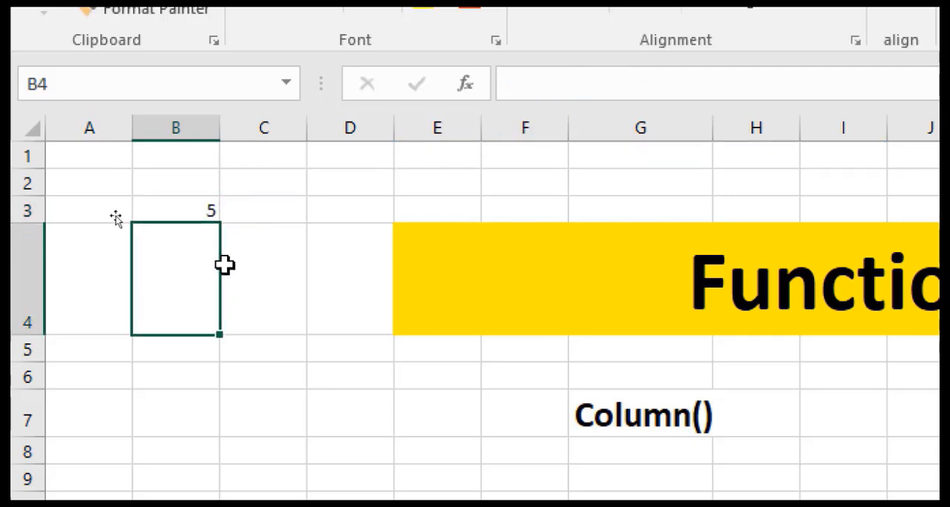
- Inspect the COLUMN formula in cell B3 together with its referenced range and result
{"action": "left_click", "coordinate": [204, 214]}
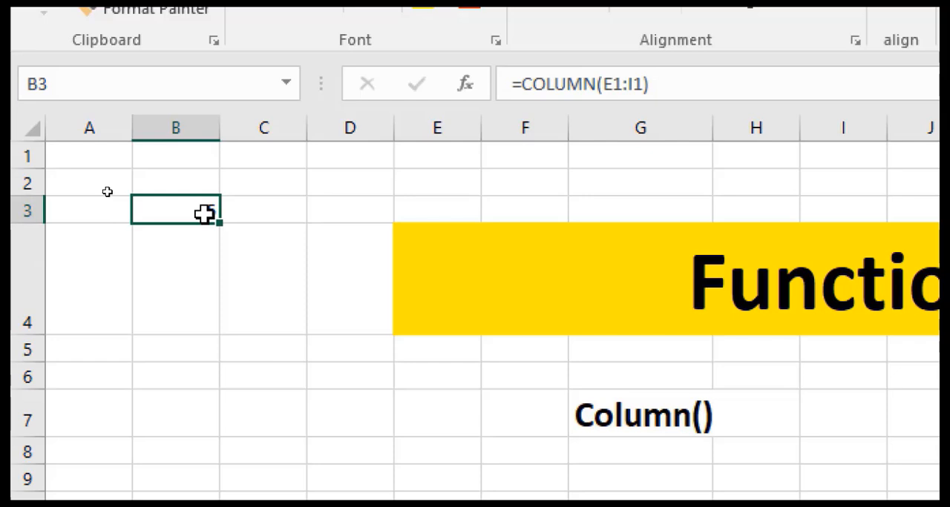
{"action": "double_click", "coordinate": [208, 212]}
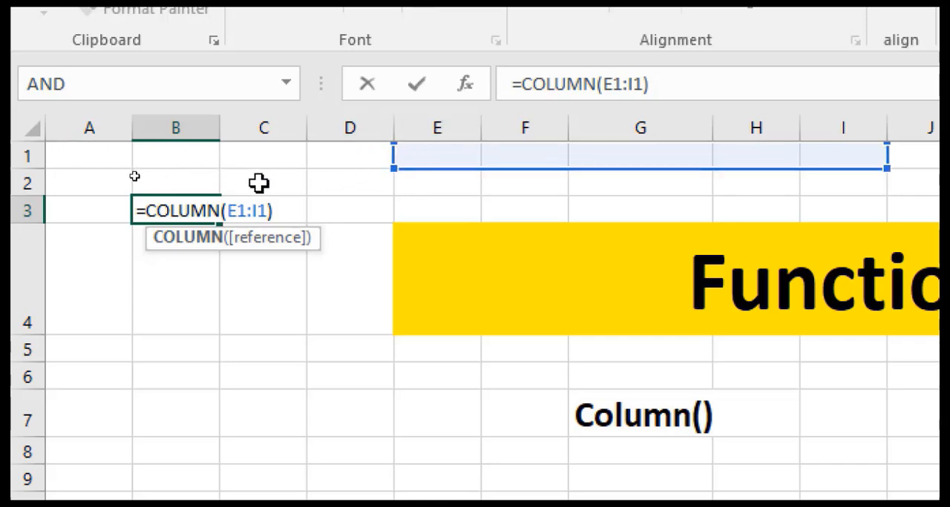
{"action": "key", "text": "Return"}
{"action": "key", "text": "Return"}
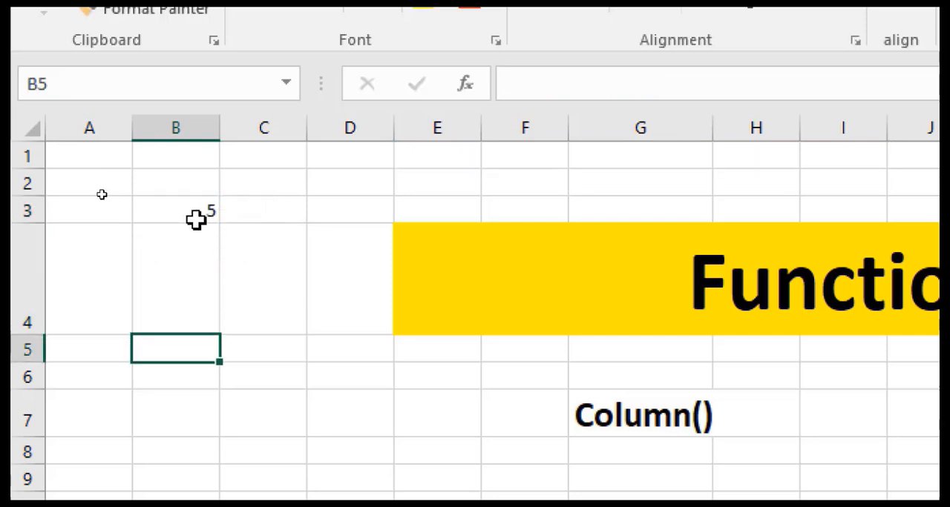
{"action": "left_click", "coordinate": [192, 211]}
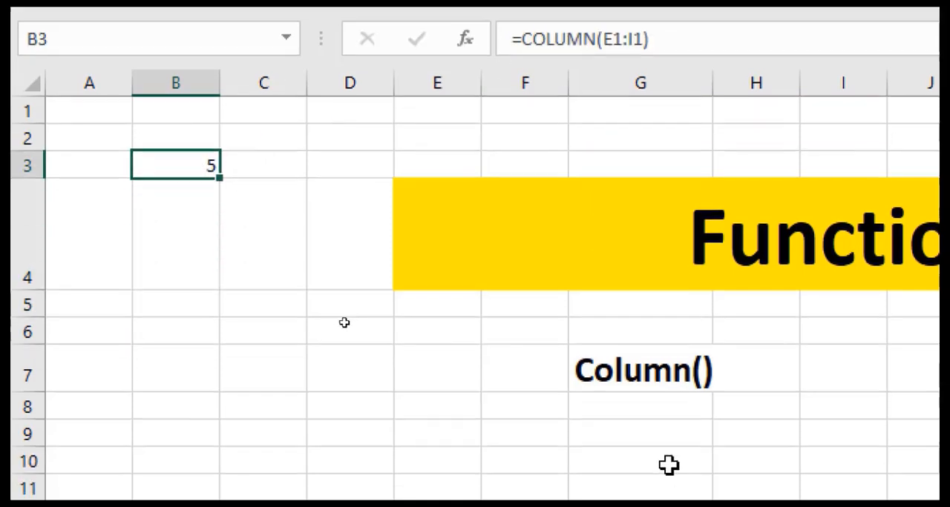
- Compare the Column() label in G7 with the formula in B3 and the first cell of its range, E1
{"action": "left_click", "coordinate": [656, 383]}
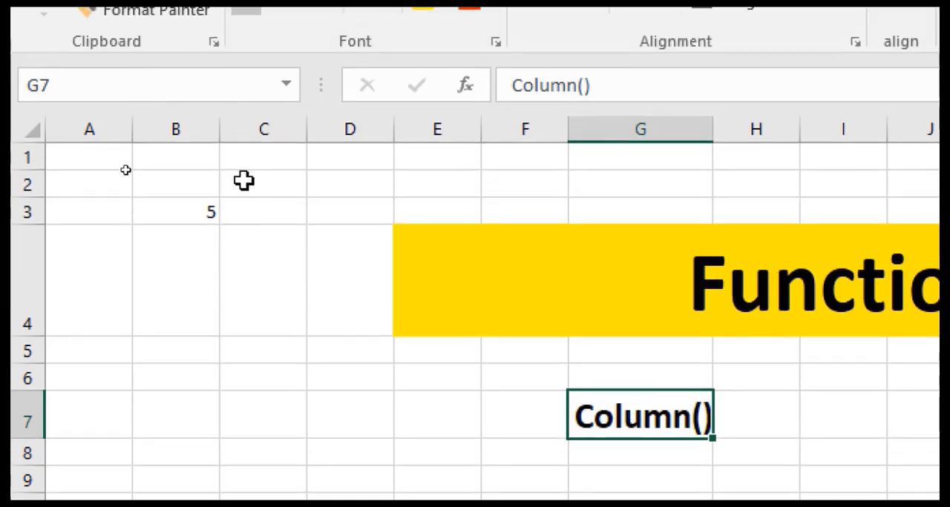
{"action": "double_click", "coordinate": [182, 209]}
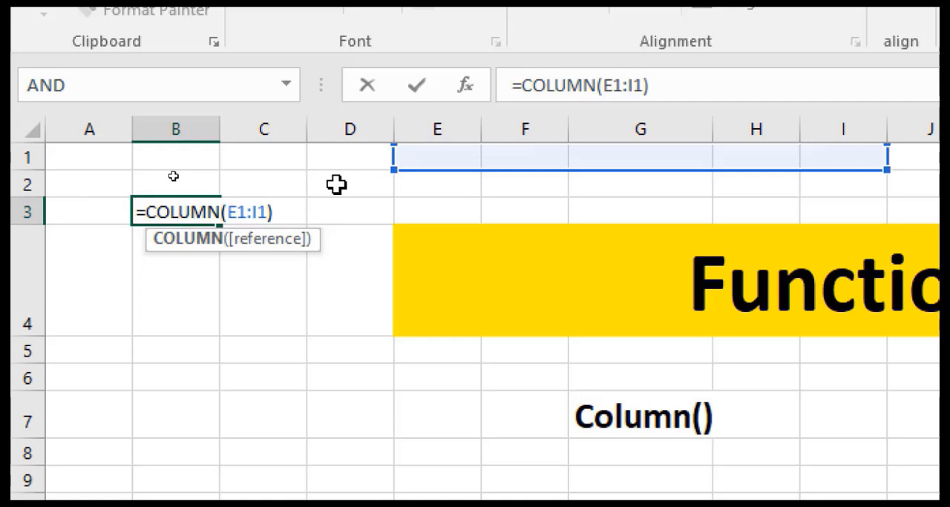
{"action": "key", "text": "Return"}
{"action": "left_click", "coordinate": [418, 168]}
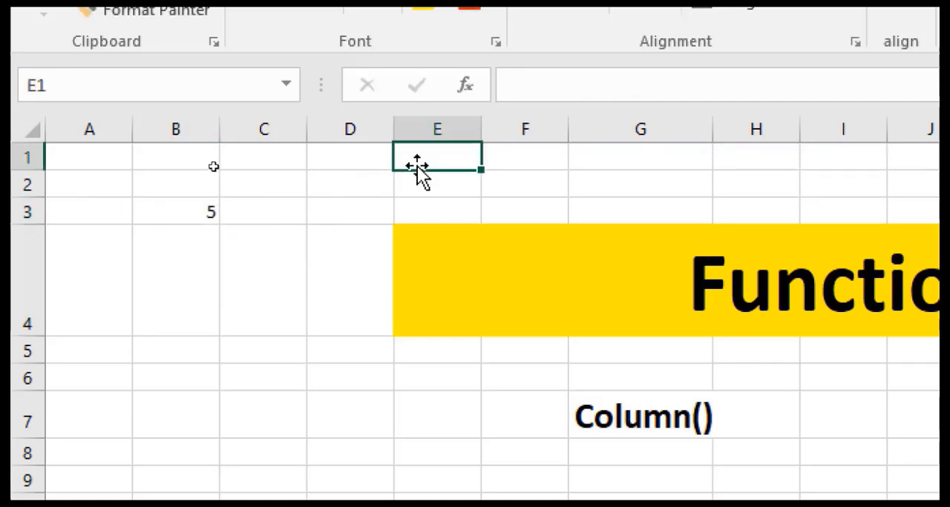
{"action": "left_click", "coordinate": [170, 214]}
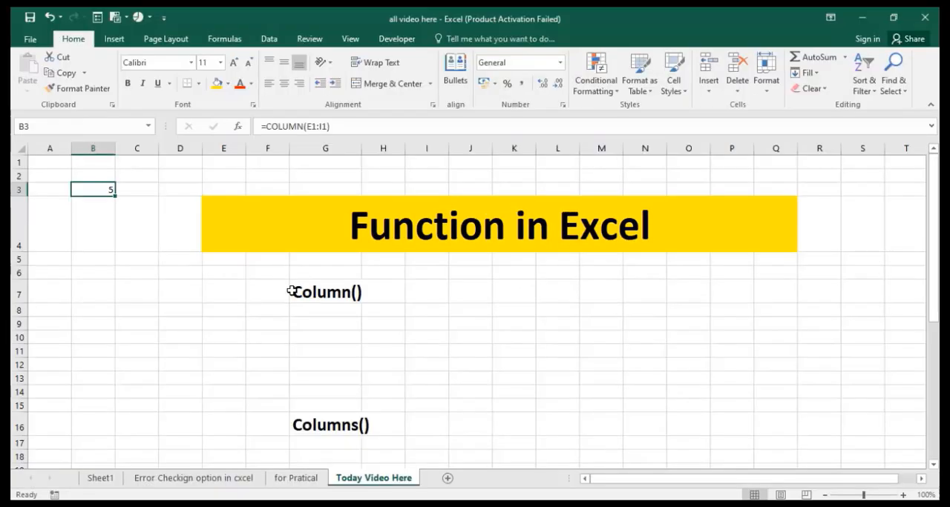
- Enter the formula =COLUMNS(J13:N13) in cell I18 below the Columns() label
{"action": "scroll", "coordinate": [333, 431], "scroll_direction": "down", "scroll_amount": 2}
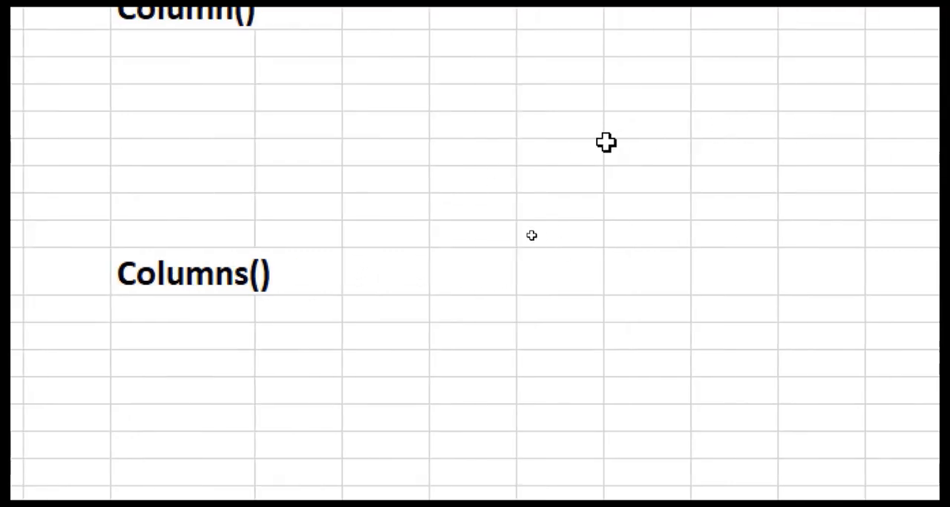
{"action": "left_click", "coordinate": [466, 342]}
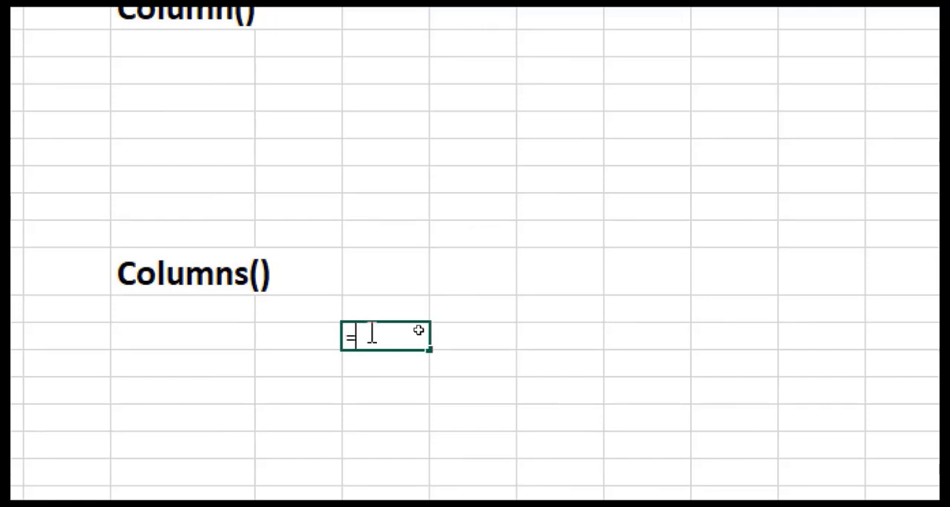
{"action": "type", "text": "=colu"}
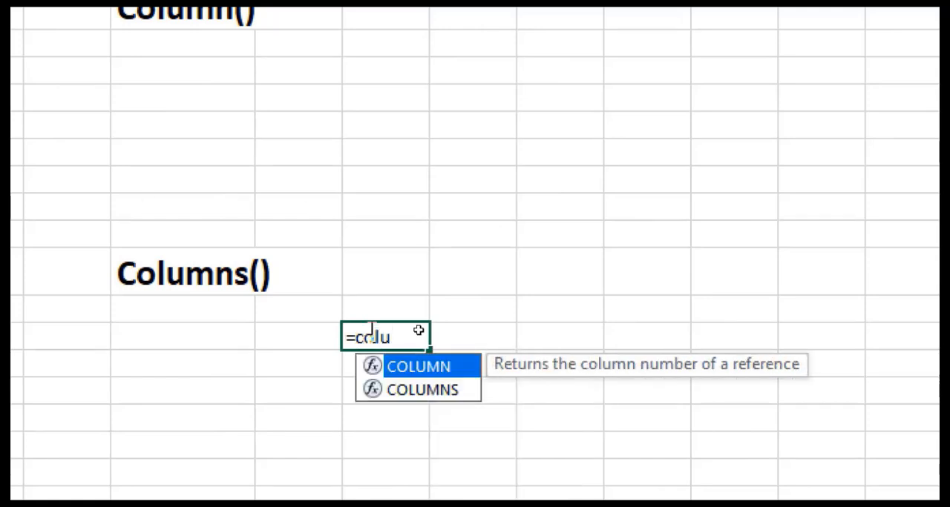
{"action": "type", "text": "mn"}
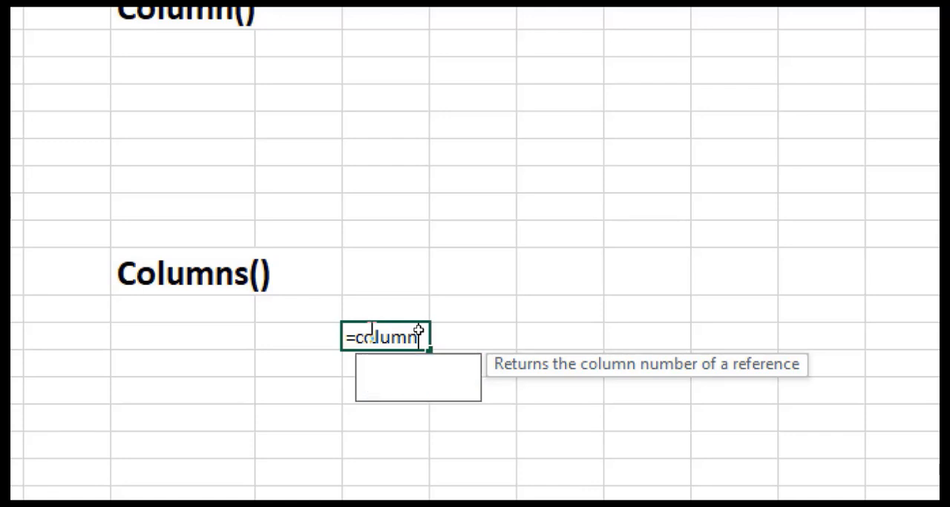
{"action": "type", "text": "s("}
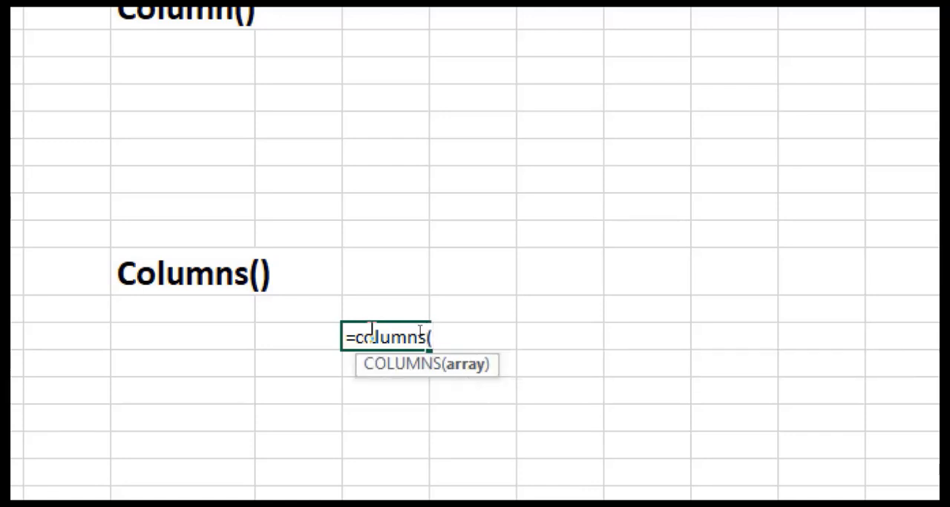
{"action": "left_click_drag", "start_coordinate": [457, 131], "coordinate": [609, 130]}
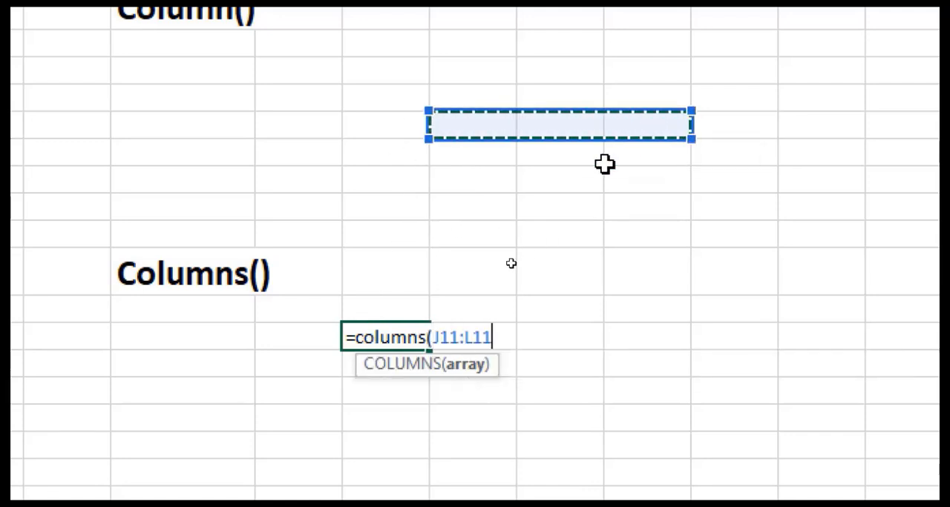
{"action": "left_click_drag", "start_coordinate": [487, 187], "coordinate": [820, 174]}
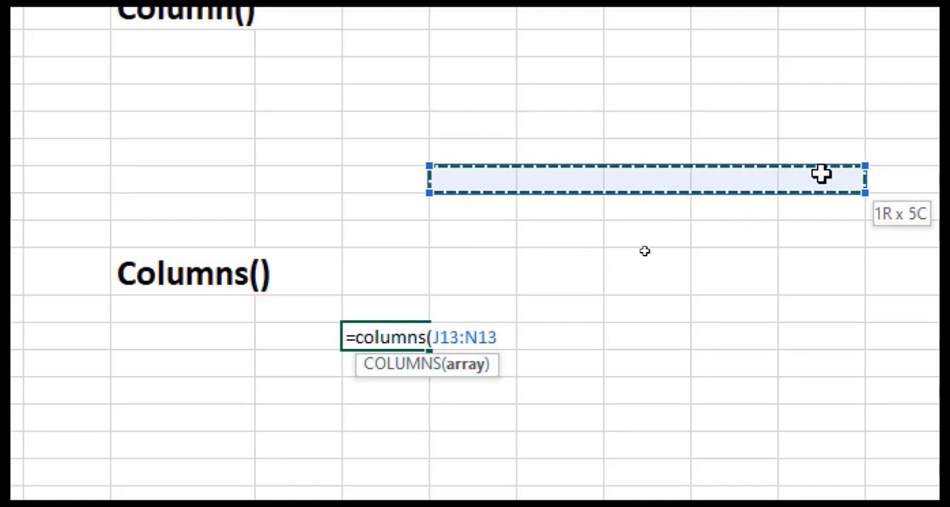
{"action": "type", "text": ")"}
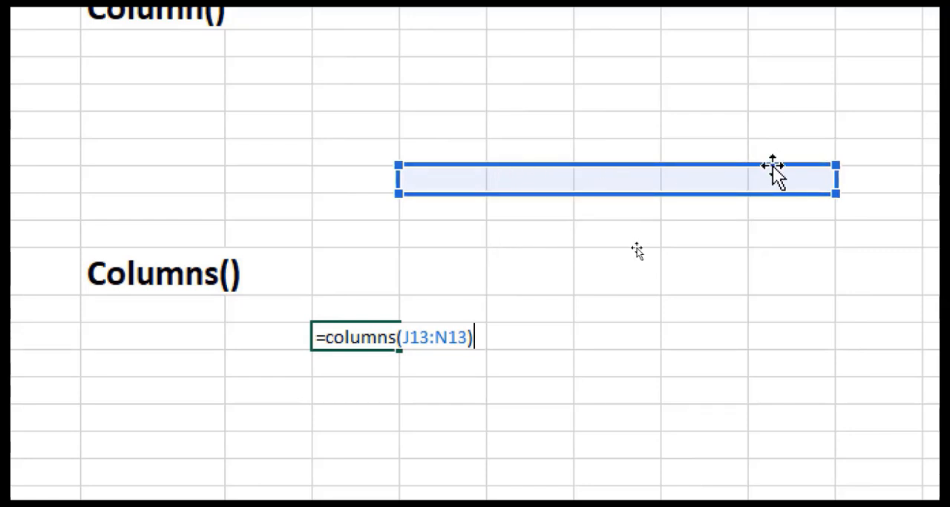
{"action": "key", "text": "Return"}
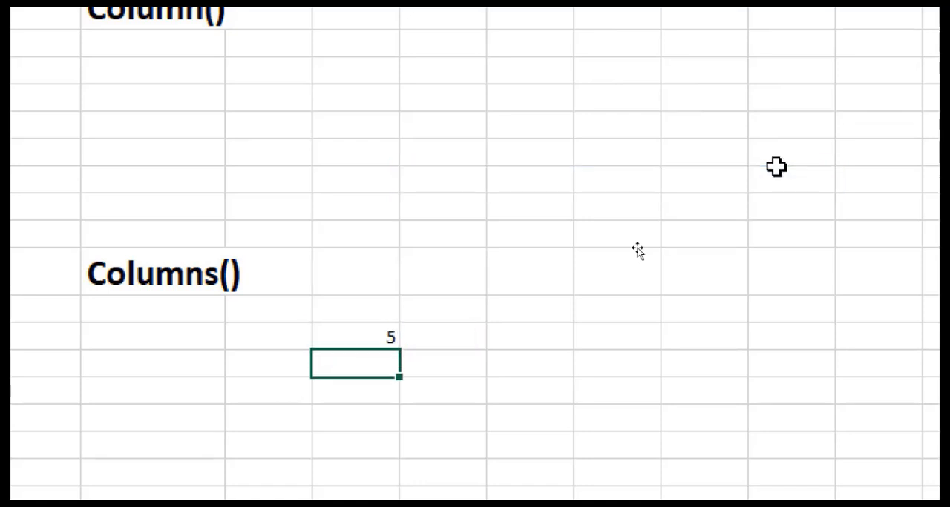
- Extend the range referenced by the COLUMNS formula in I18 to J12:O14
{"action": "double_click", "coordinate": [389, 336]}
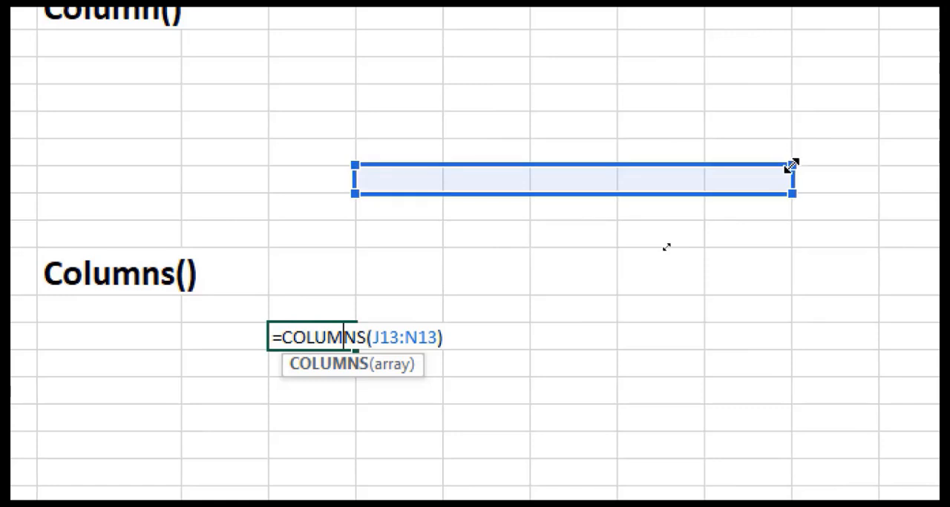
{"action": "left_click", "coordinate": [825, 163]}
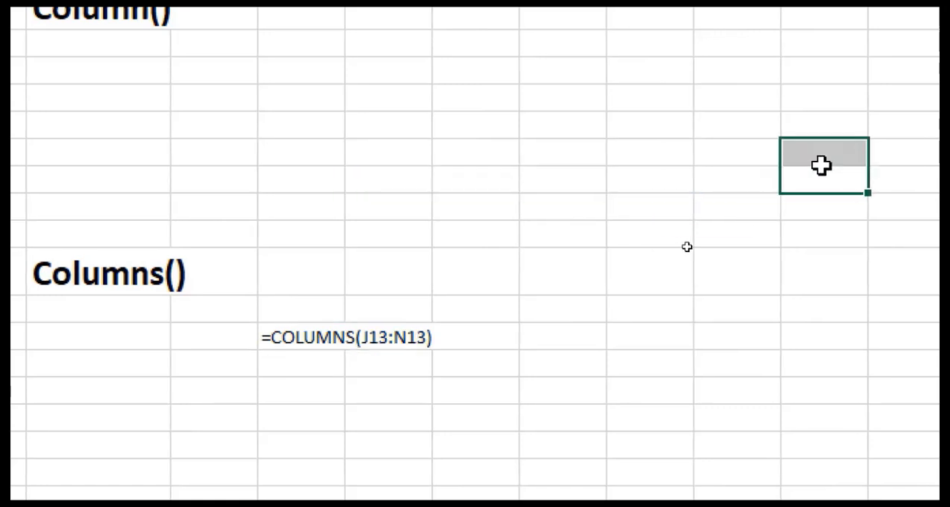
{"action": "double_click", "coordinate": [318, 336]}
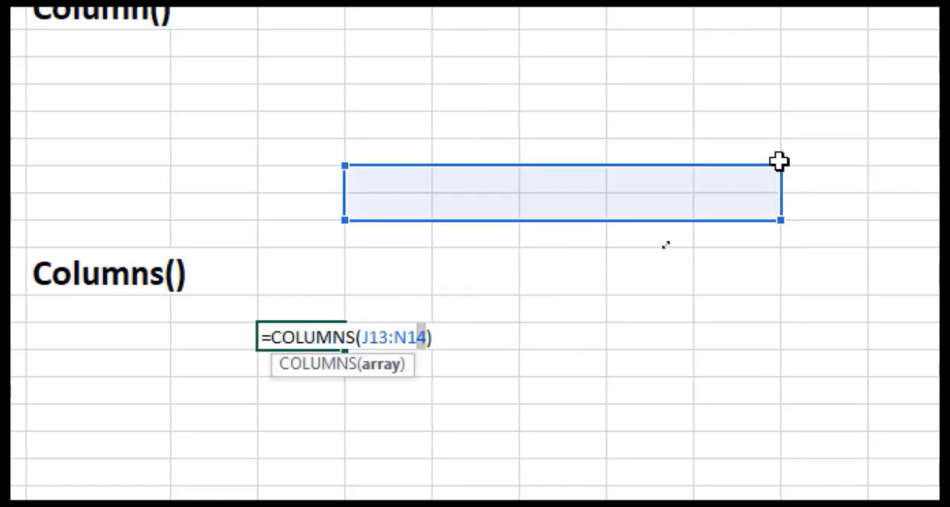
{"action": "left_click_drag", "start_coordinate": [784, 164], "coordinate": [820, 151]}
{"action": "key", "text": "Return"}
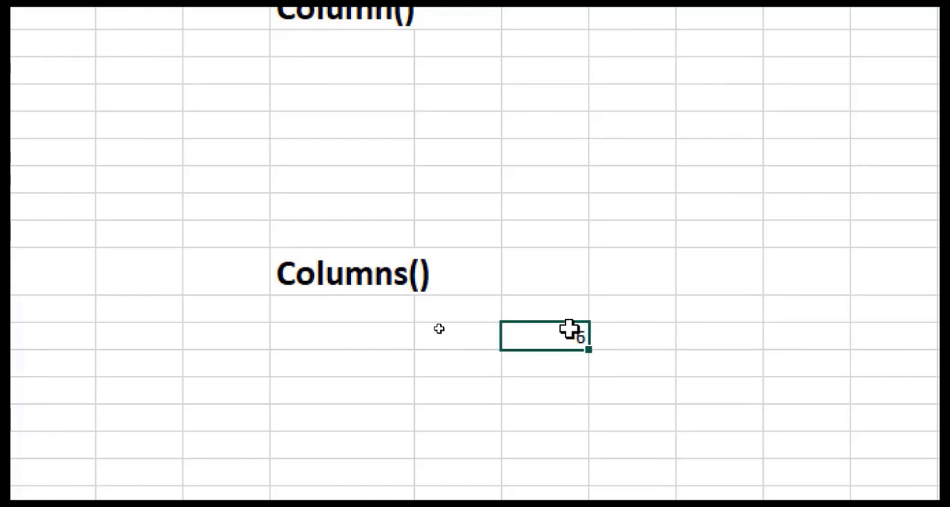
- Inspect the Columns() label in G16 and the COLUMNS formula in I18 with its highlighted range
{"action": "left_click", "coordinate": [407, 285]}
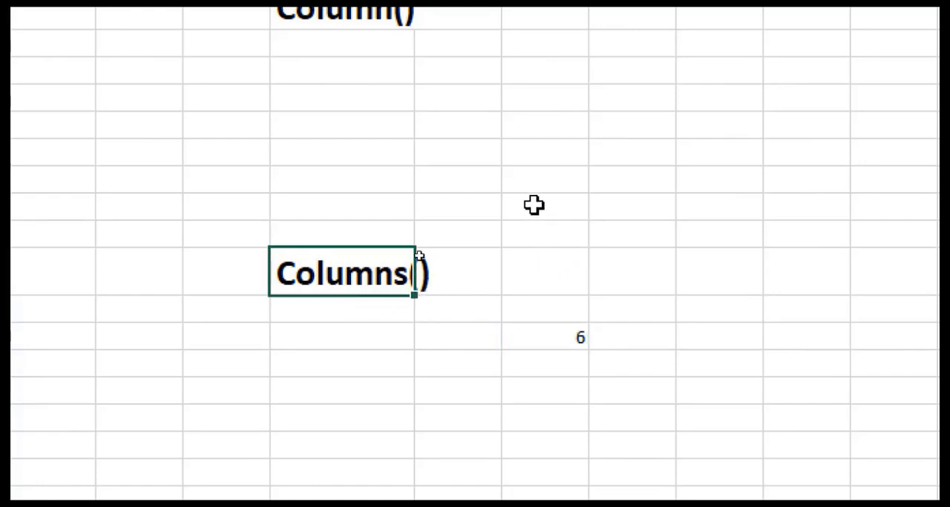
{"action": "double_click", "coordinate": [559, 334]}
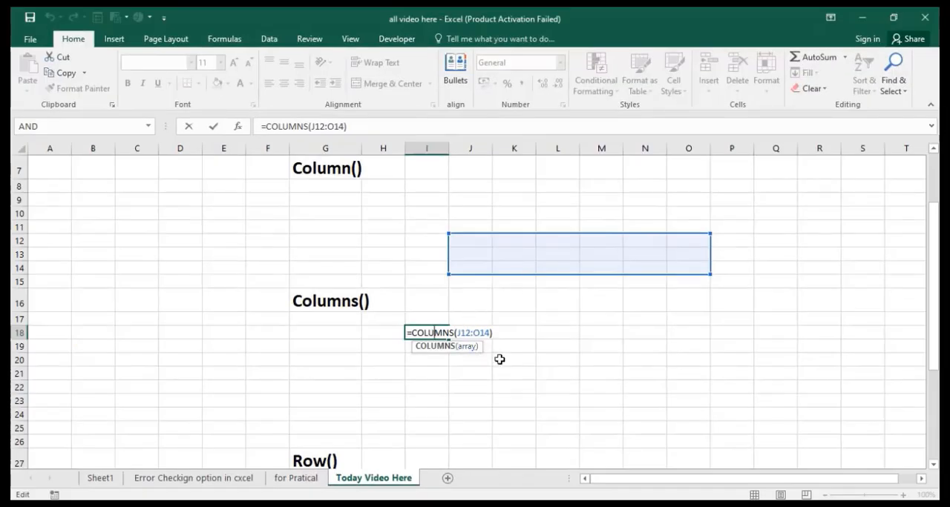
{"action": "left_click", "coordinate": [500, 388]}
- Enter the formula =ROW(B25:D28) in cell C23
{"action": "scroll", "coordinate": [358, 455], "scroll_direction": "down", "scroll_amount": 2}
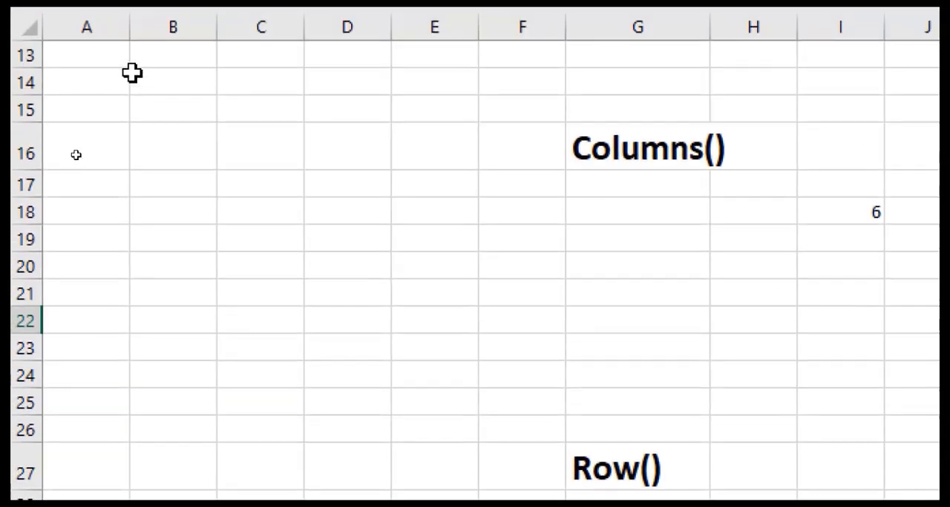
{"action": "scroll", "coordinate": [319, 241], "scroll_direction": "up", "scroll_amount": 2}
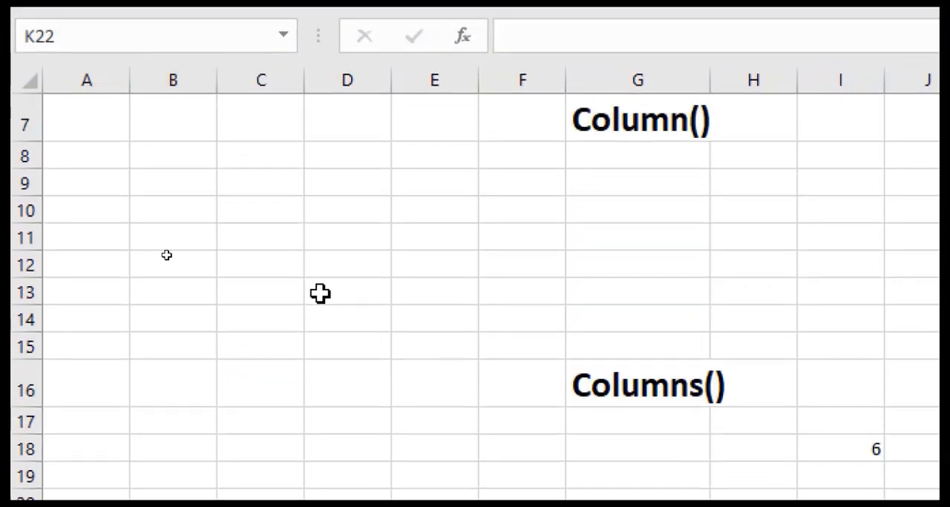
{"action": "scroll", "coordinate": [319, 294], "scroll_direction": "down", "scroll_amount": 3}
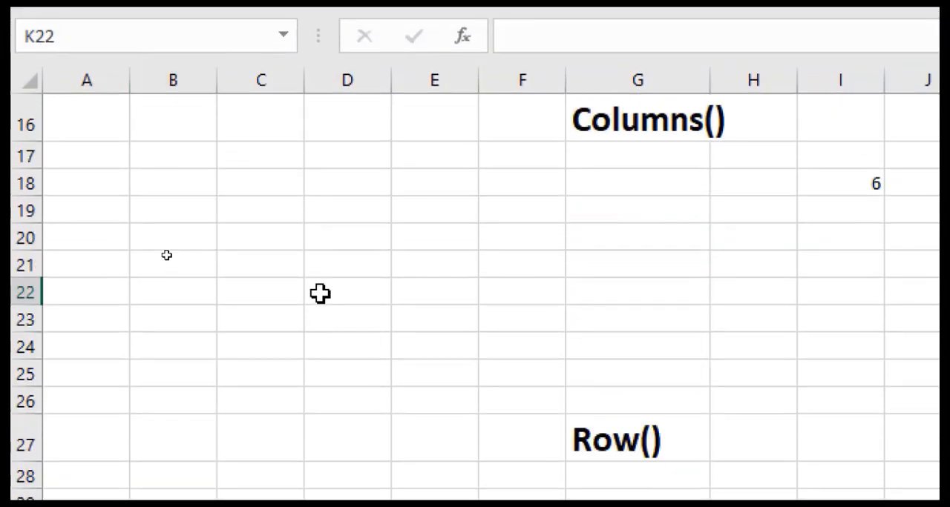
{"action": "scroll", "coordinate": [361, 221], "scroll_direction": "down", "scroll_amount": 1}
{"action": "scroll", "coordinate": [361, 220], "scroll_direction": "up", "scroll_amount": 3}
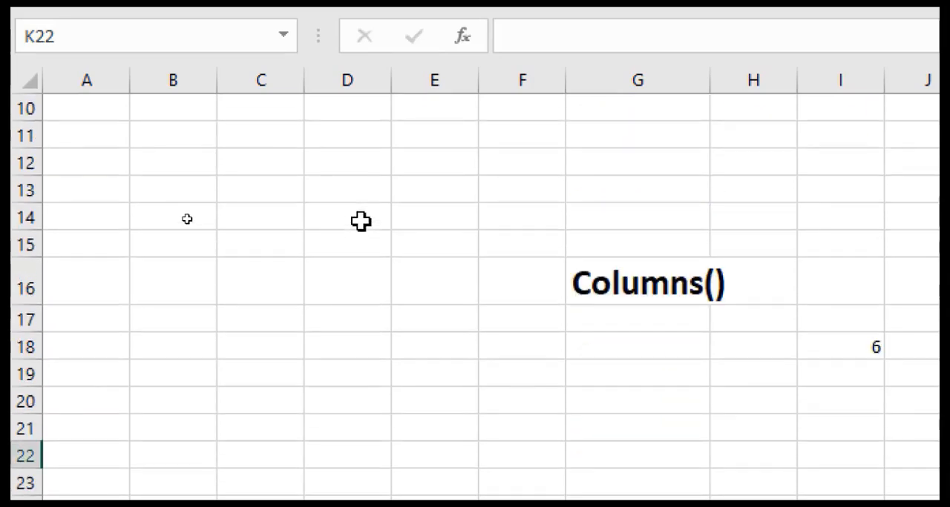
{"action": "scroll", "coordinate": [403, 299], "scroll_direction": "down", "scroll_amount": 2}
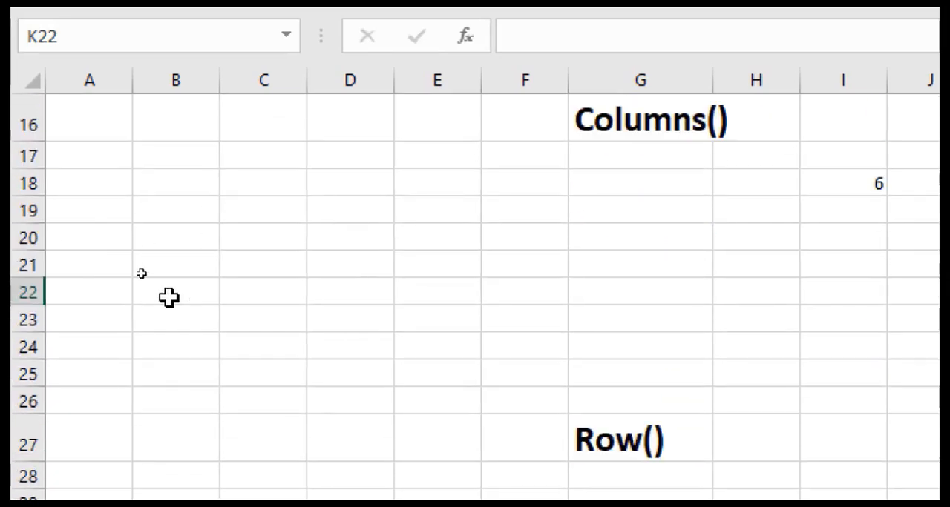
{"action": "left_click", "coordinate": [276, 312]}
{"action": "type", "text": "="}
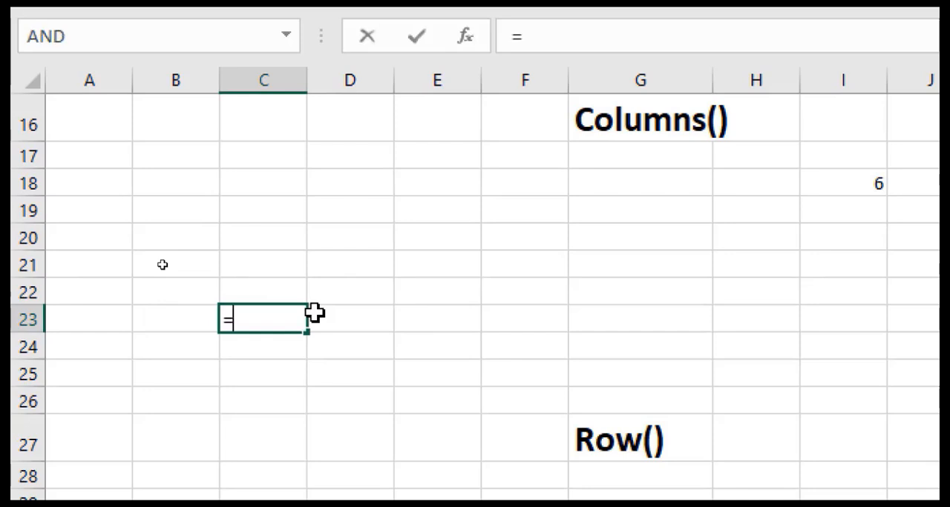
{"action": "type", "text": "row"}
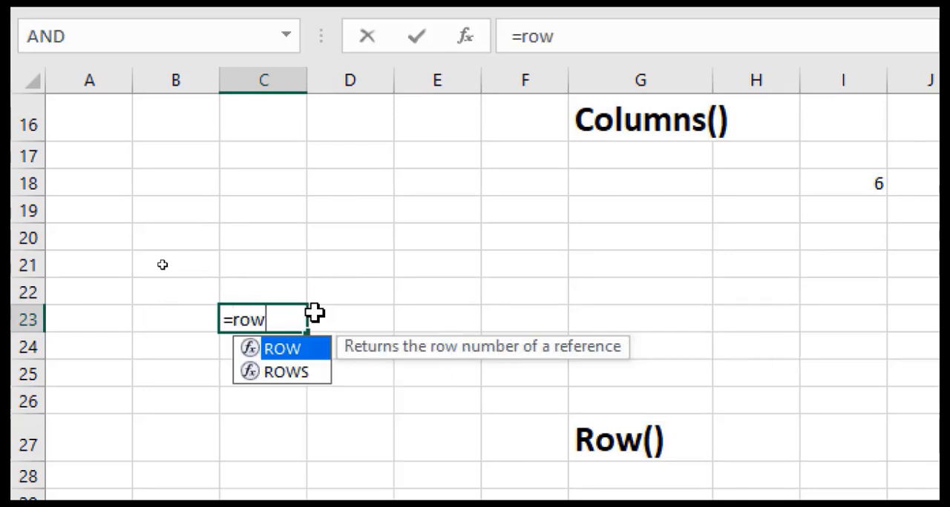
{"action": "type", "text": "("}
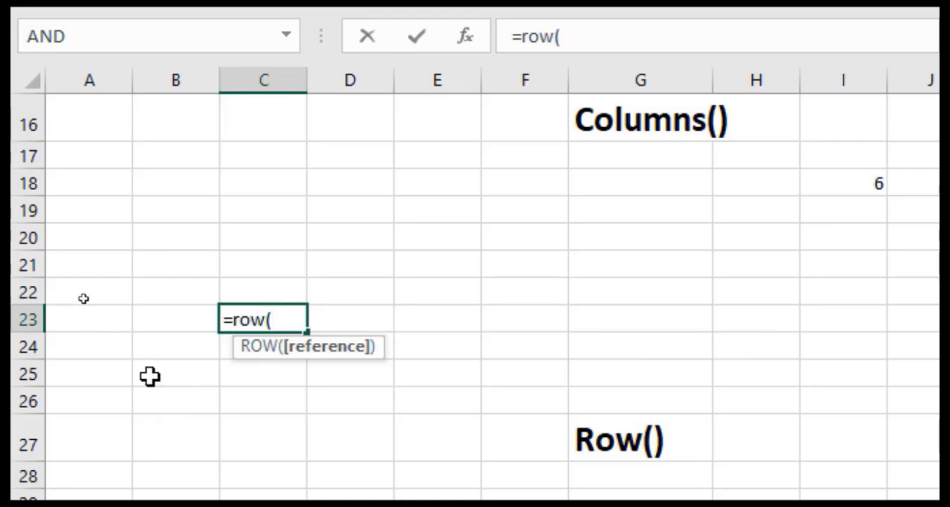
{"action": "left_click_drag", "start_coordinate": [150, 377], "coordinate": [318, 465]}
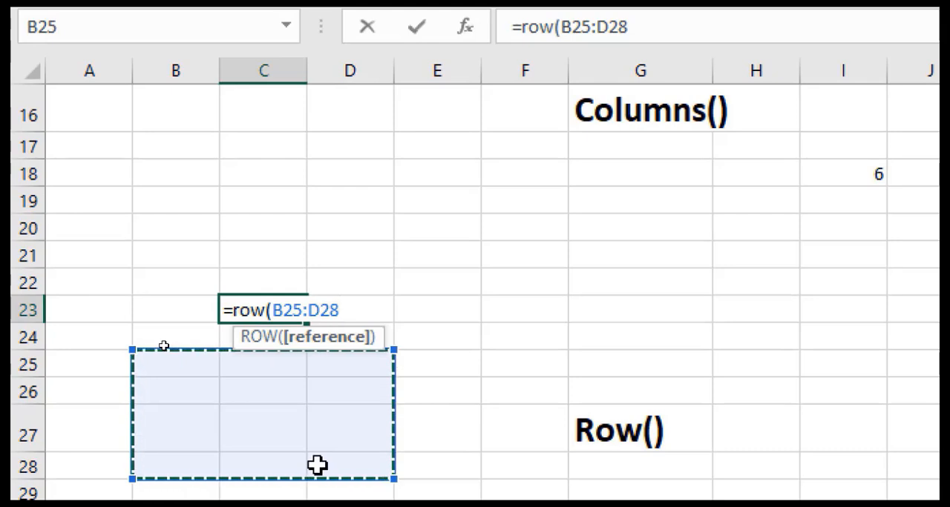
{"action": "type", "text": ")"}
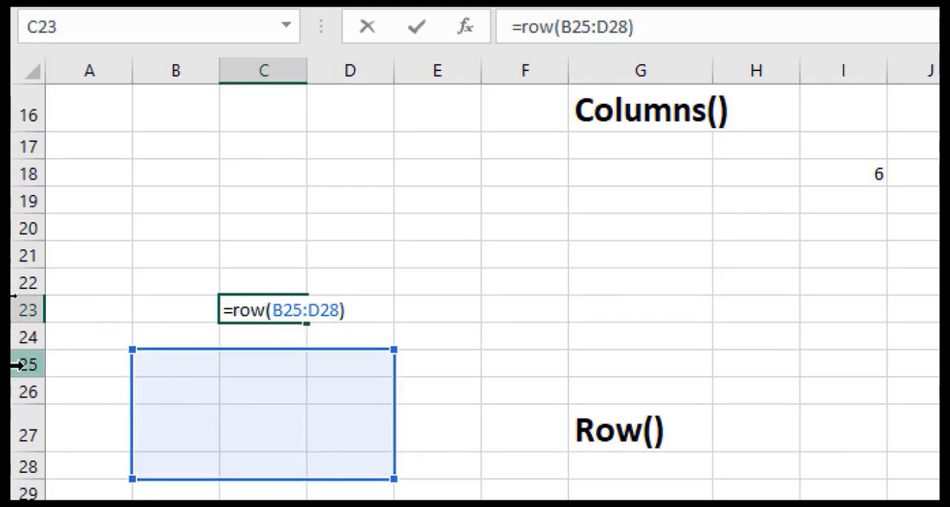
{"action": "key", "text": "Return"}
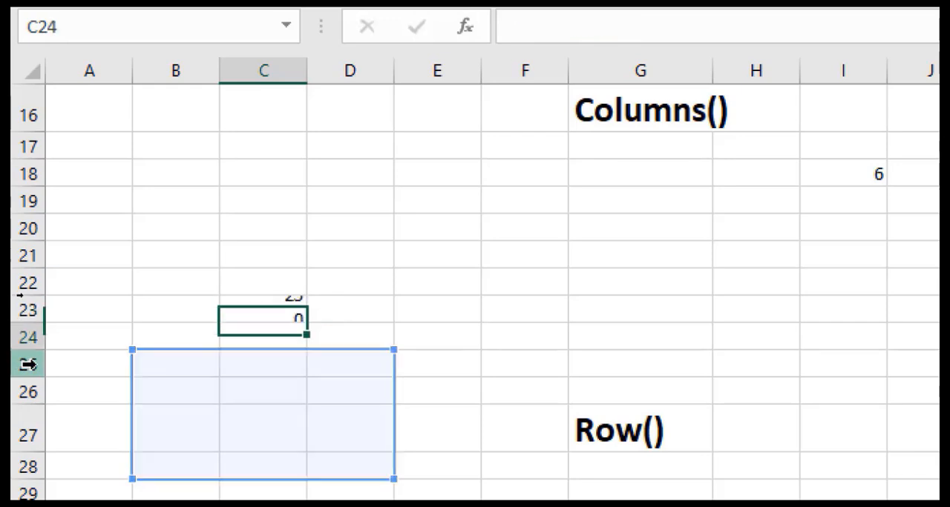
- Inspect the ROW formula in cell C23 together with its referenced range and result
{"action": "left_click", "coordinate": [257, 314]}
{"action": "double_click", "coordinate": [256, 312]}
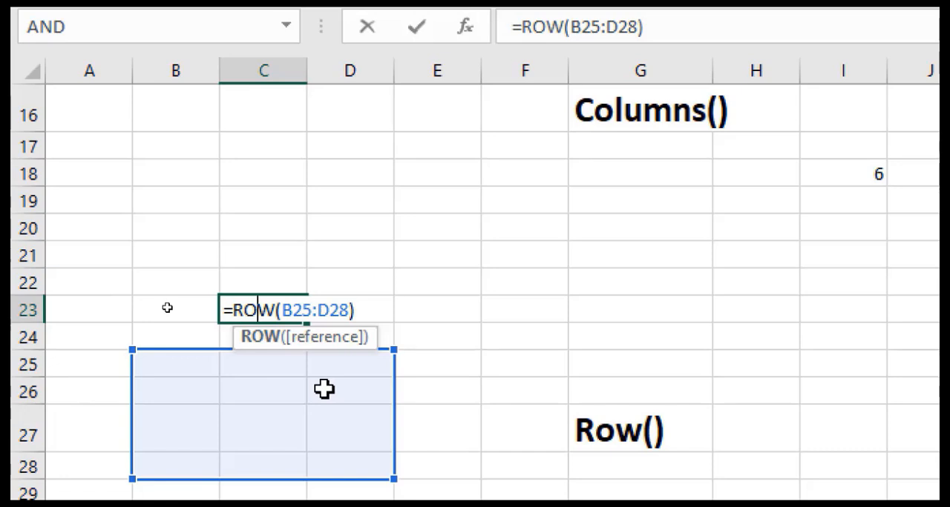
{"action": "key", "text": "Return"}
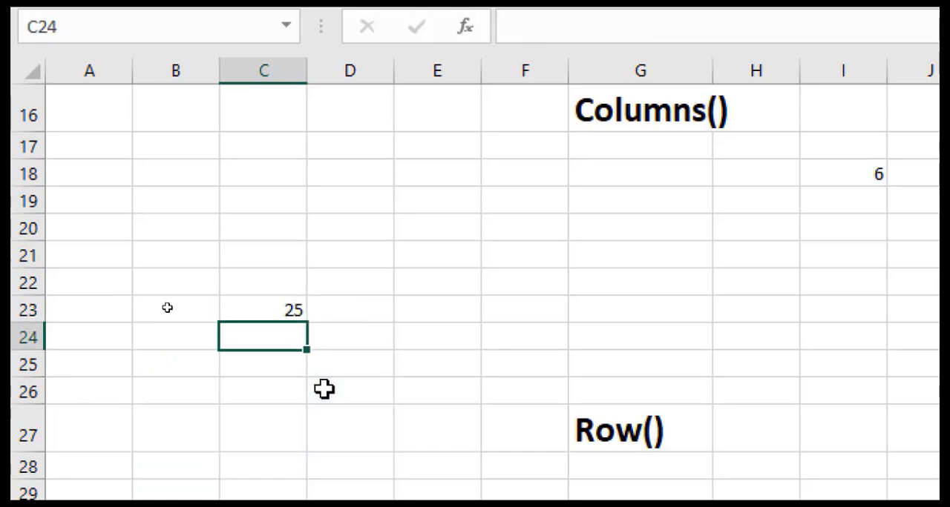
{"action": "left_click", "coordinate": [302, 313]}
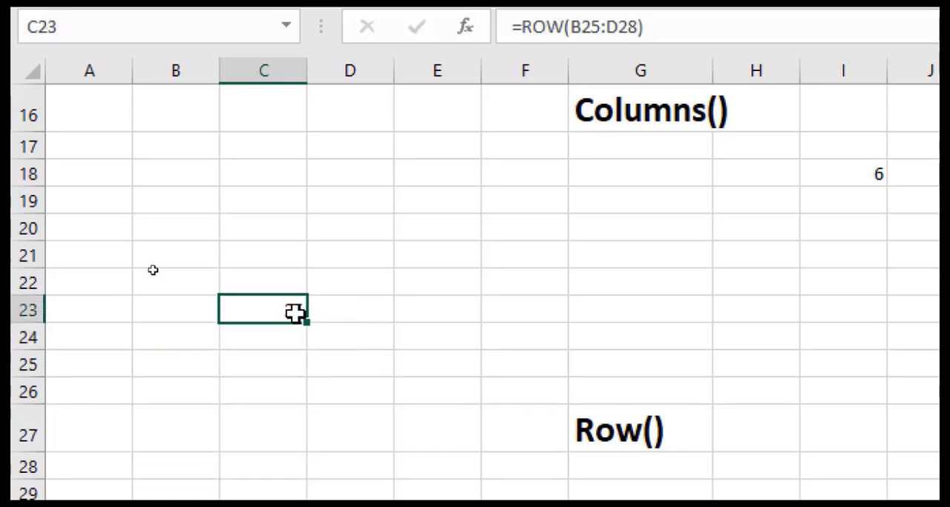